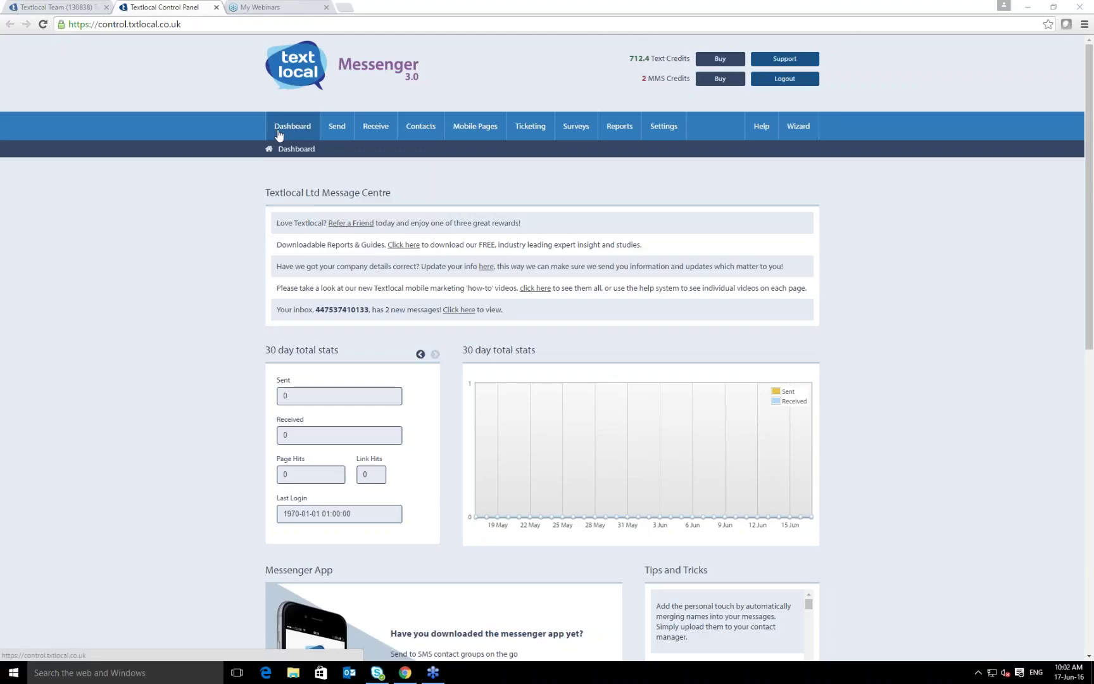
Step: Examine the options under each main section and look through the dashboard's message centre, 30 day stats, app and news areas
{"action": "mouse_move", "coordinate": [338, 129]}
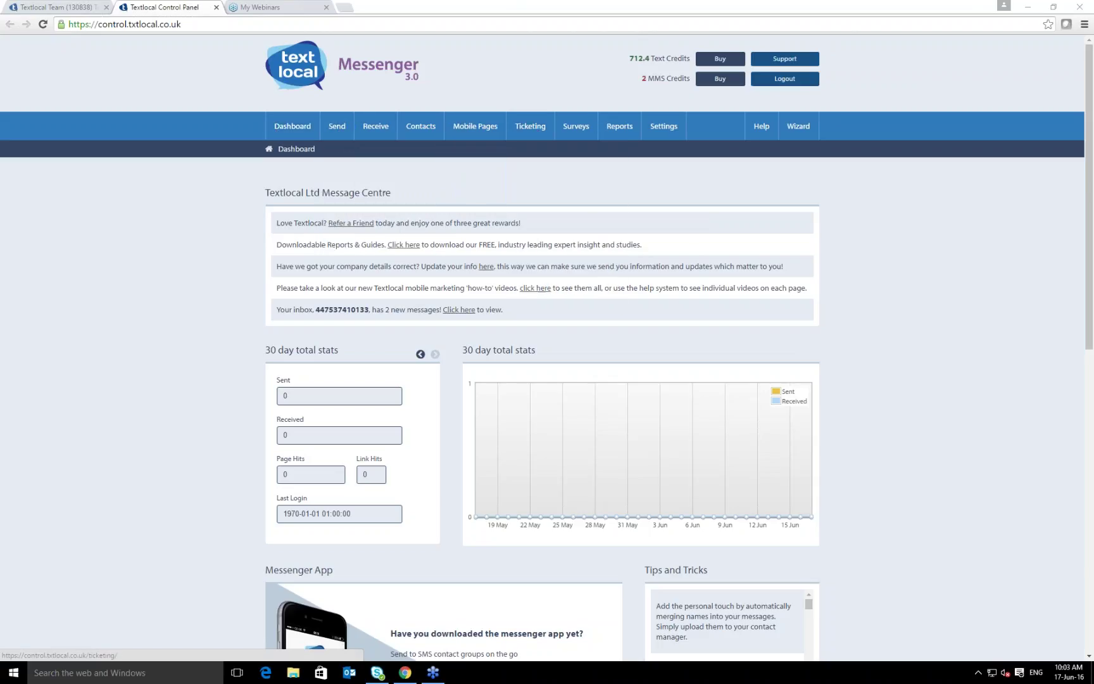
{"action": "mouse_move", "coordinate": [380, 135]}
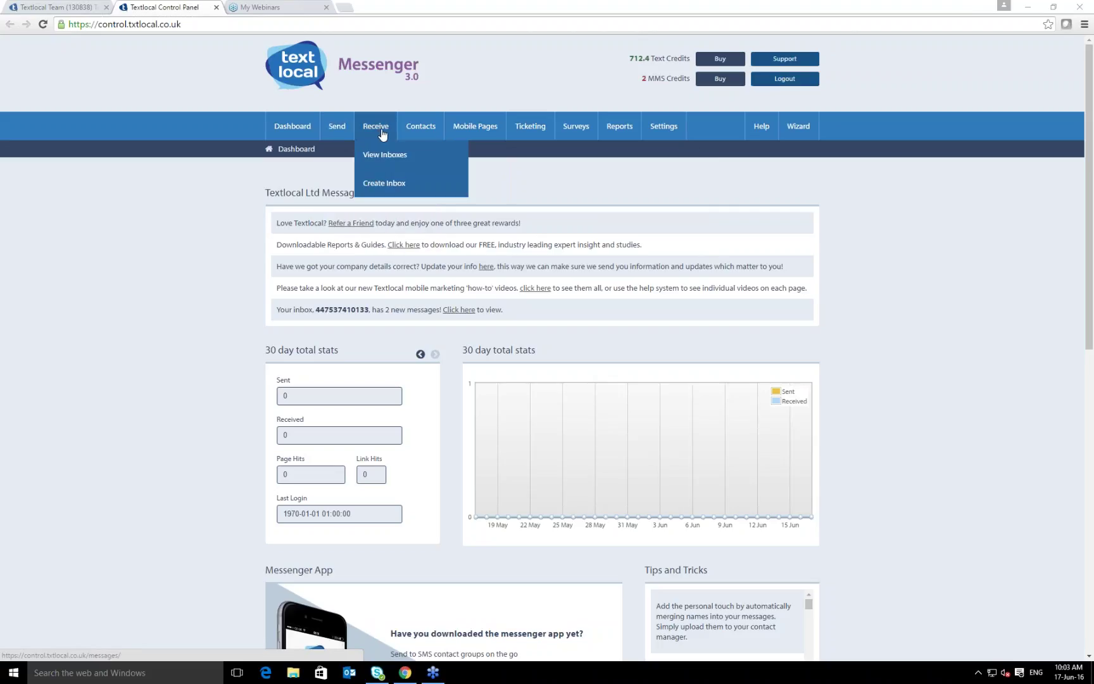
{"action": "mouse_move", "coordinate": [413, 133]}
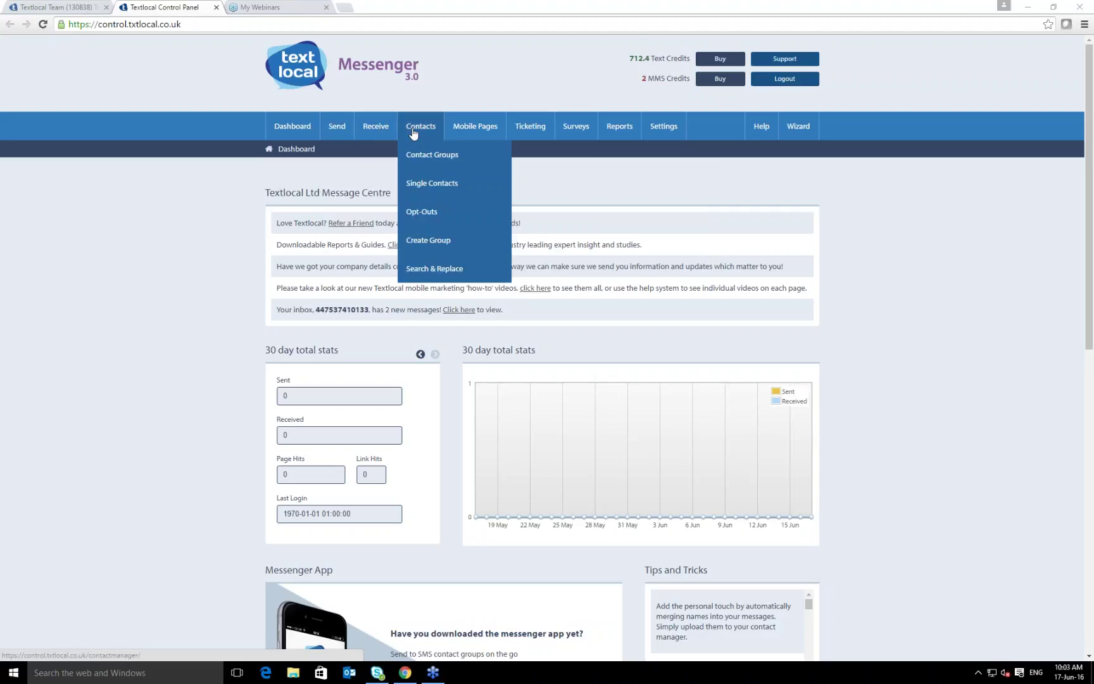
{"action": "mouse_move", "coordinate": [488, 132]}
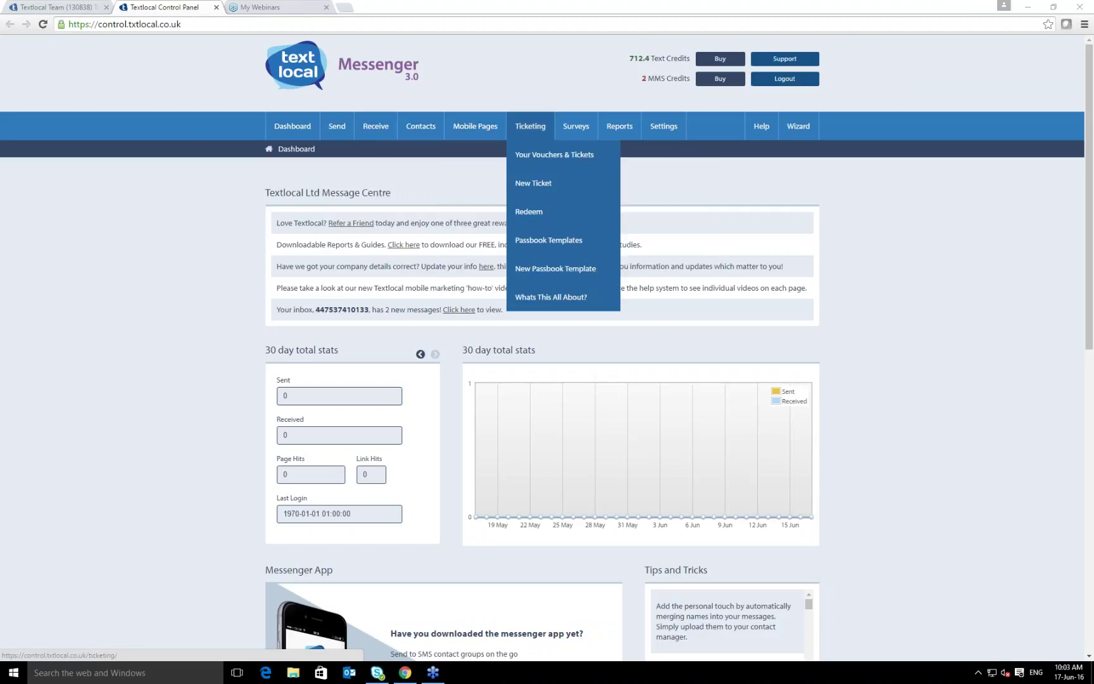
{"action": "mouse_move", "coordinate": [578, 142]}
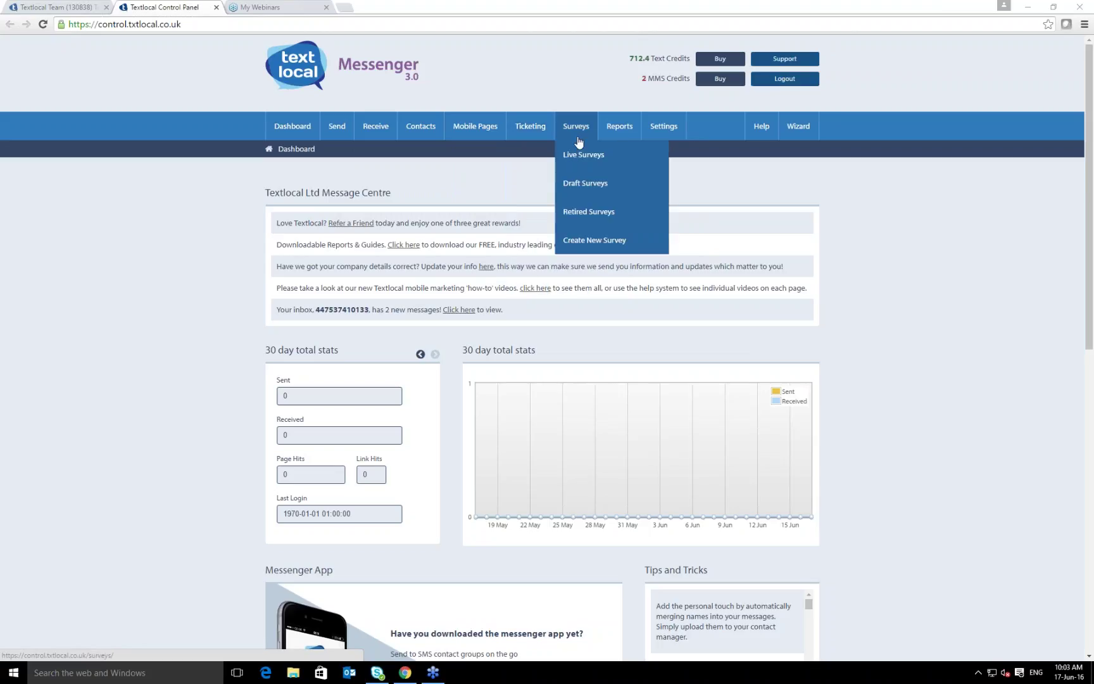
{"action": "mouse_move", "coordinate": [632, 140]}
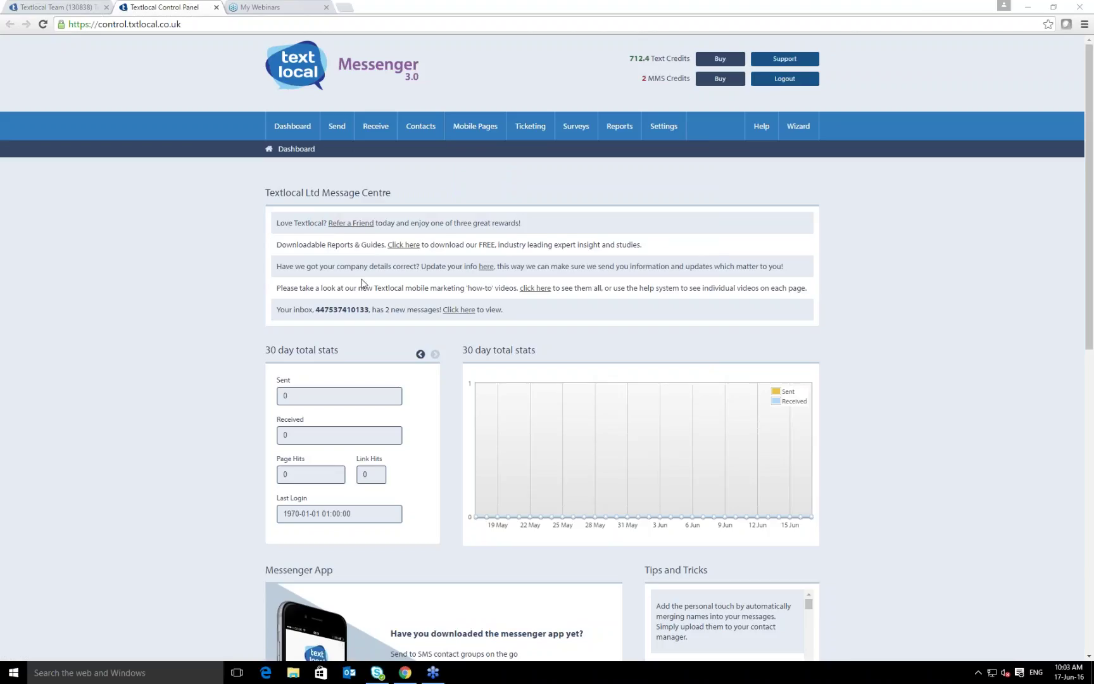
{"action": "scroll", "coordinate": [362, 283], "scroll_direction": "down", "scroll_amount": 3}
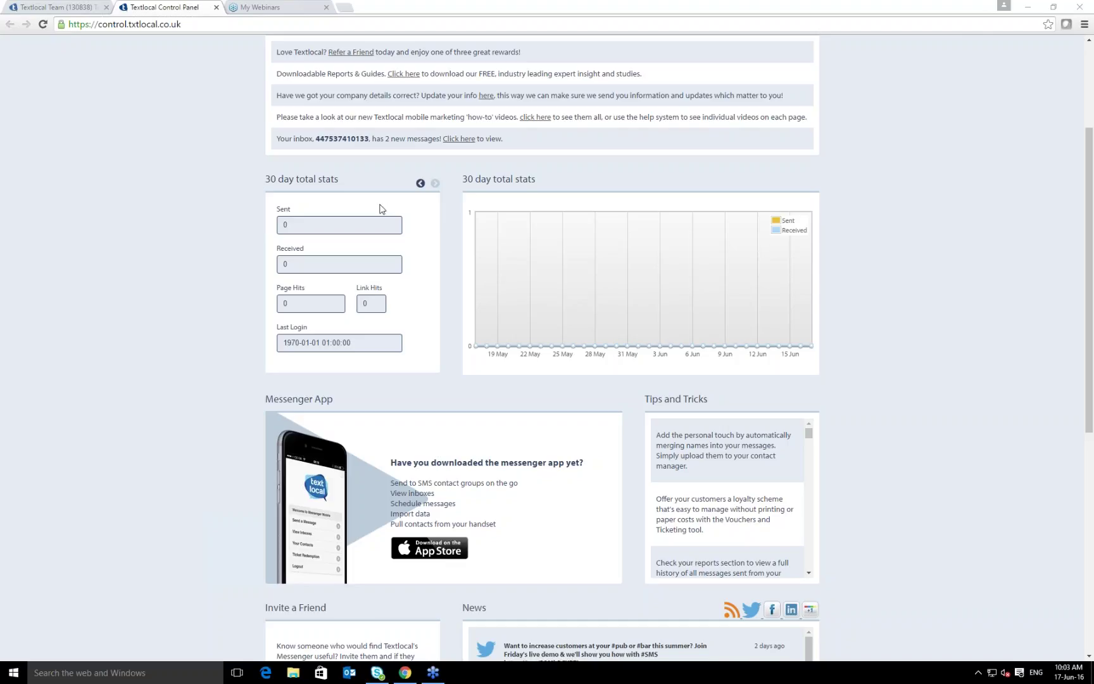
{"action": "scroll", "coordinate": [381, 209], "scroll_direction": "down", "scroll_amount": 1}
{"action": "scroll", "coordinate": [381, 209], "scroll_direction": "down", "scroll_amount": 5}
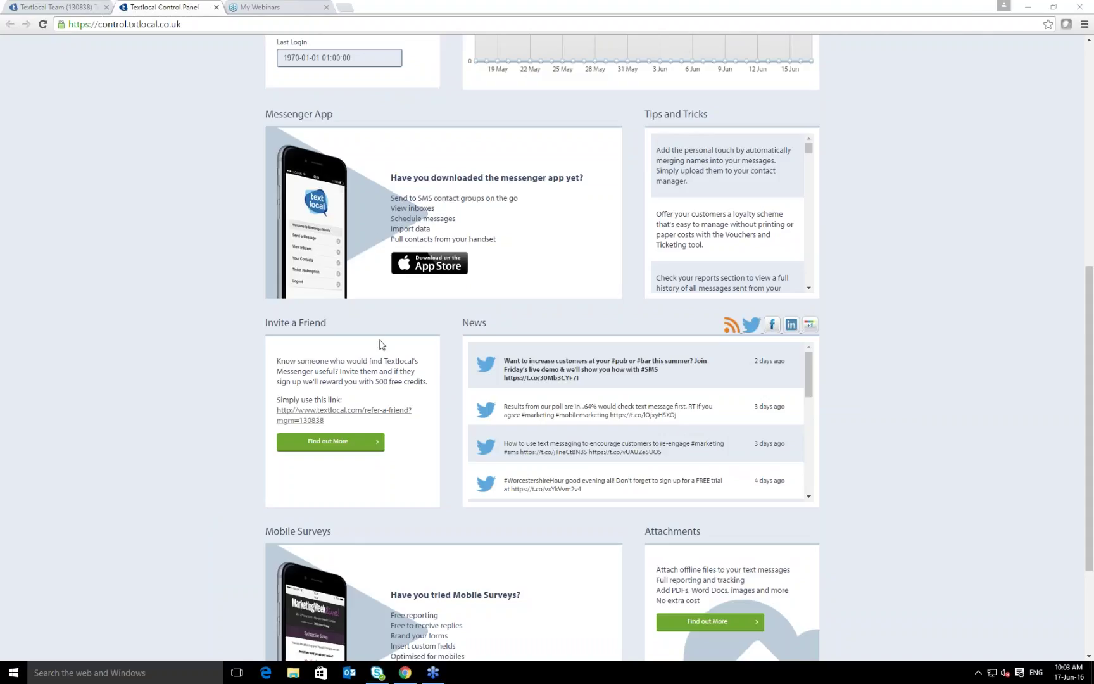
{"action": "scroll", "coordinate": [381, 347], "scroll_direction": "up", "scroll_amount": 7}
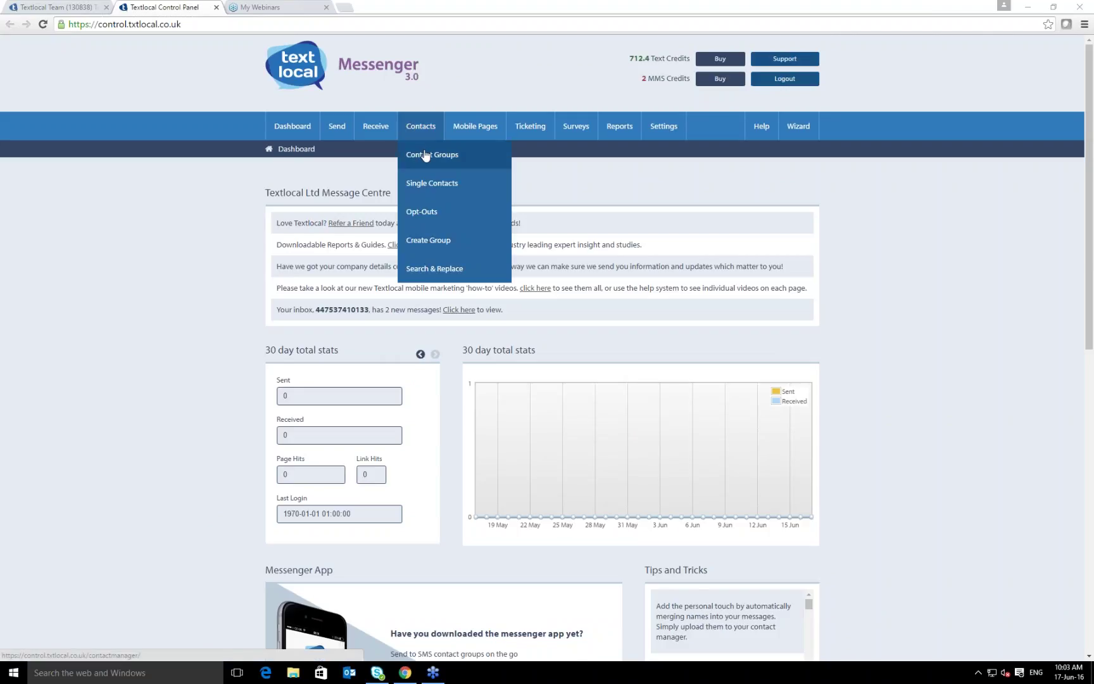
Step: Create a new contact group named "test"
{"action": "left_click", "coordinate": [428, 240]}
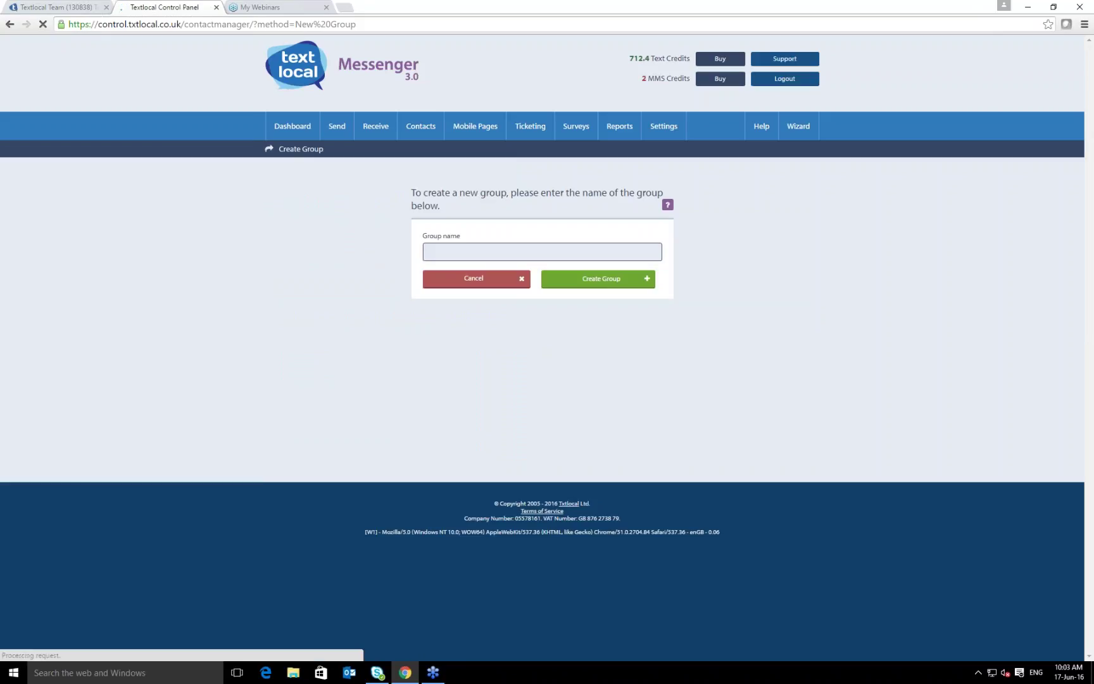
{"action": "left_click", "coordinate": [453, 257]}
{"action": "type", "text": "test"}
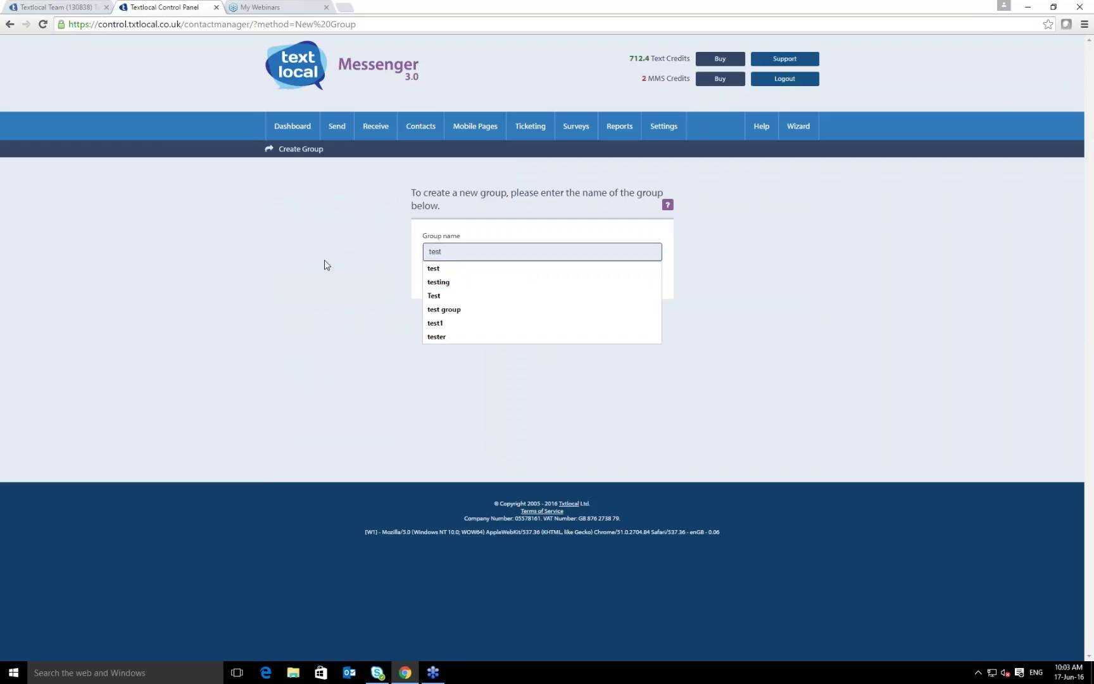
{"action": "left_click", "coordinate": [586, 281]}
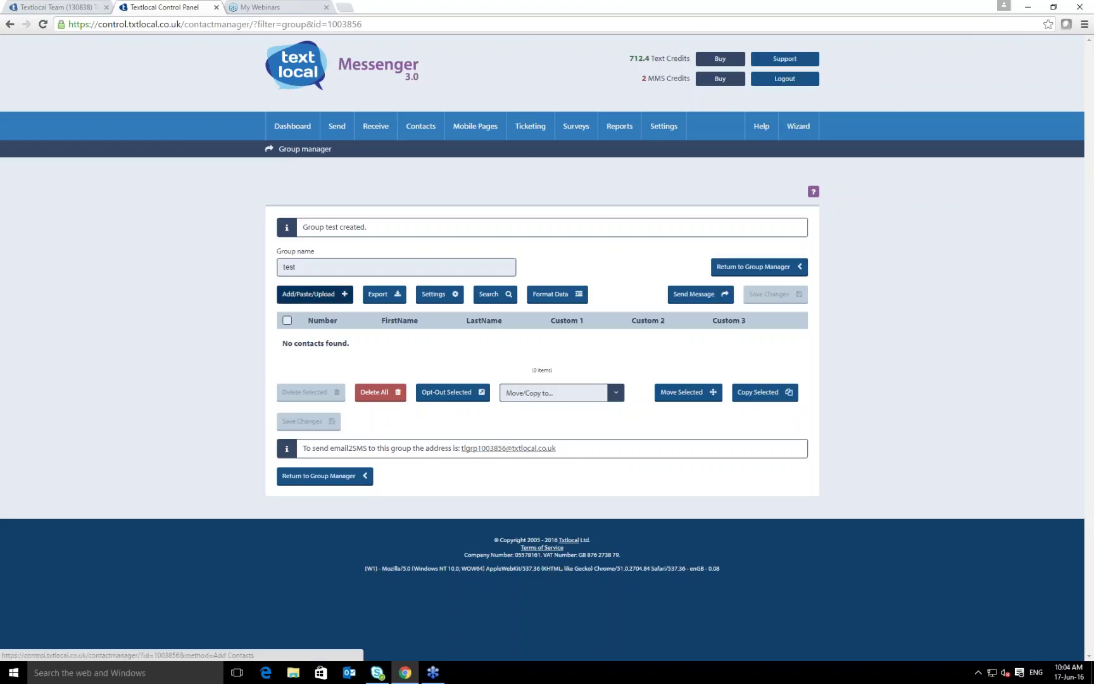
Step: Review the ways to add contacts to the test group: single entry, pasted number list and CSV or Excel upload
{"action": "left_click", "coordinate": [309, 299]}
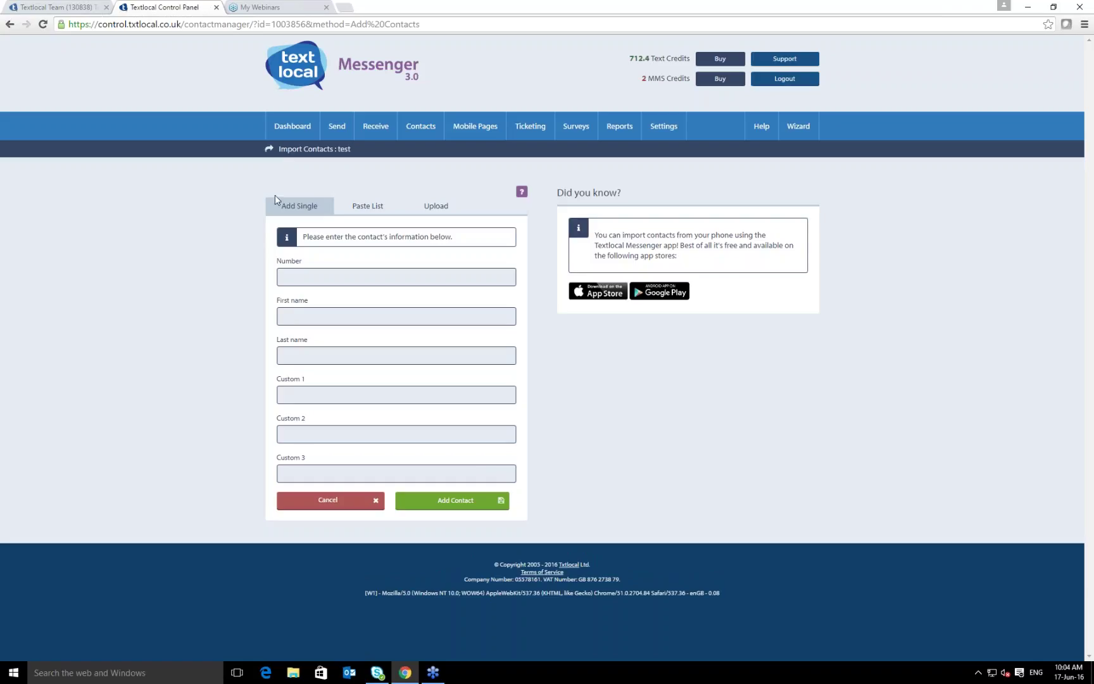
{"action": "left_click", "coordinate": [365, 209]}
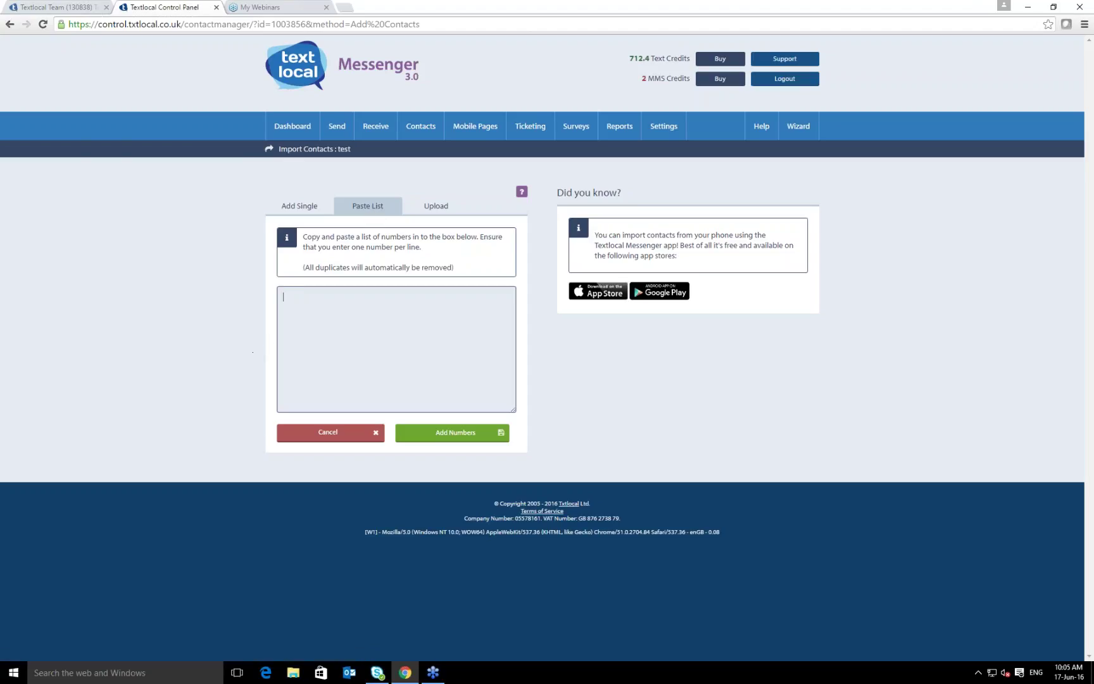
{"action": "right_click", "coordinate": [312, 334]}
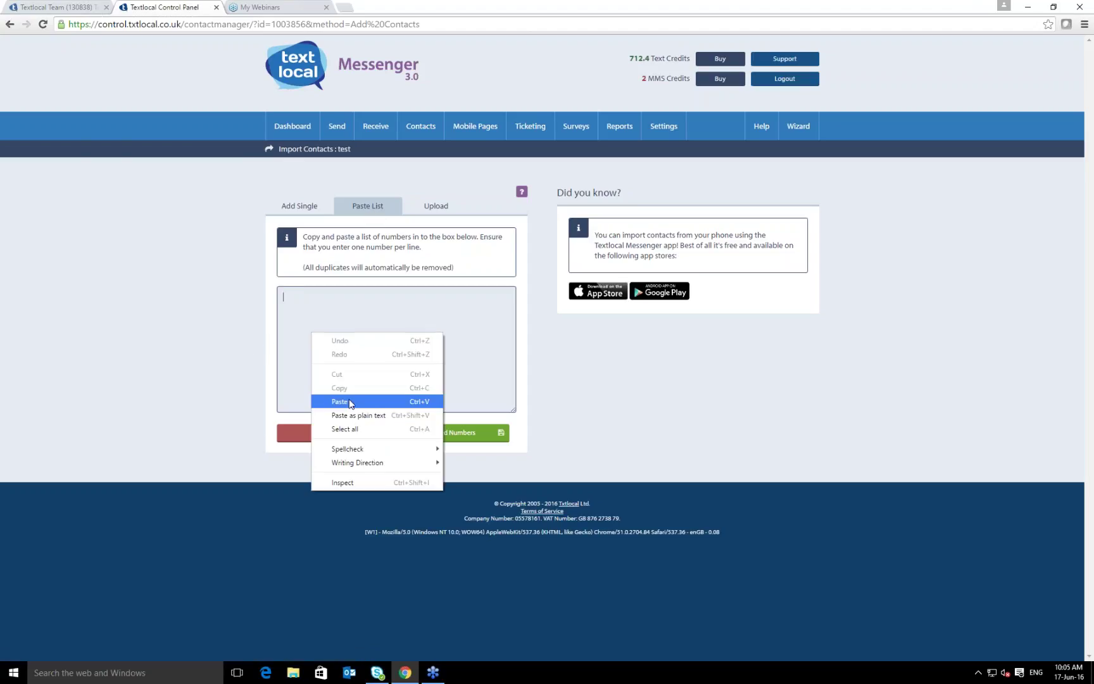
{"action": "left_click", "coordinate": [436, 206]}
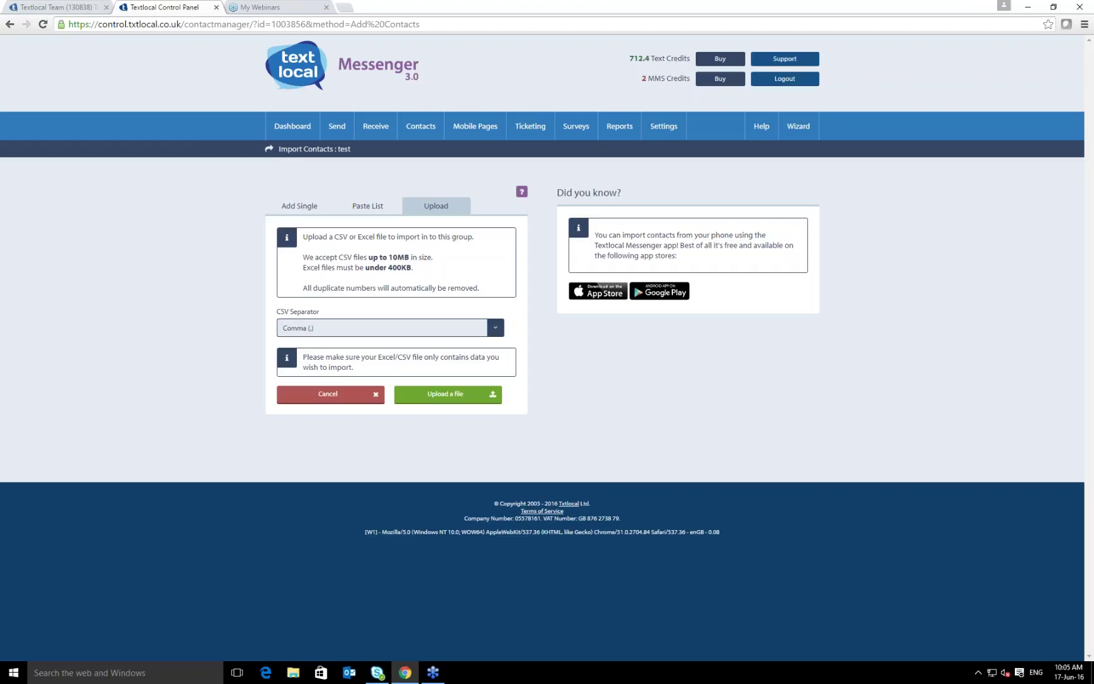
Step: View the inboxes and examine the keyword and short number of the WEBINAR on 66777 inbox
{"action": "mouse_move", "coordinate": [378, 127]}
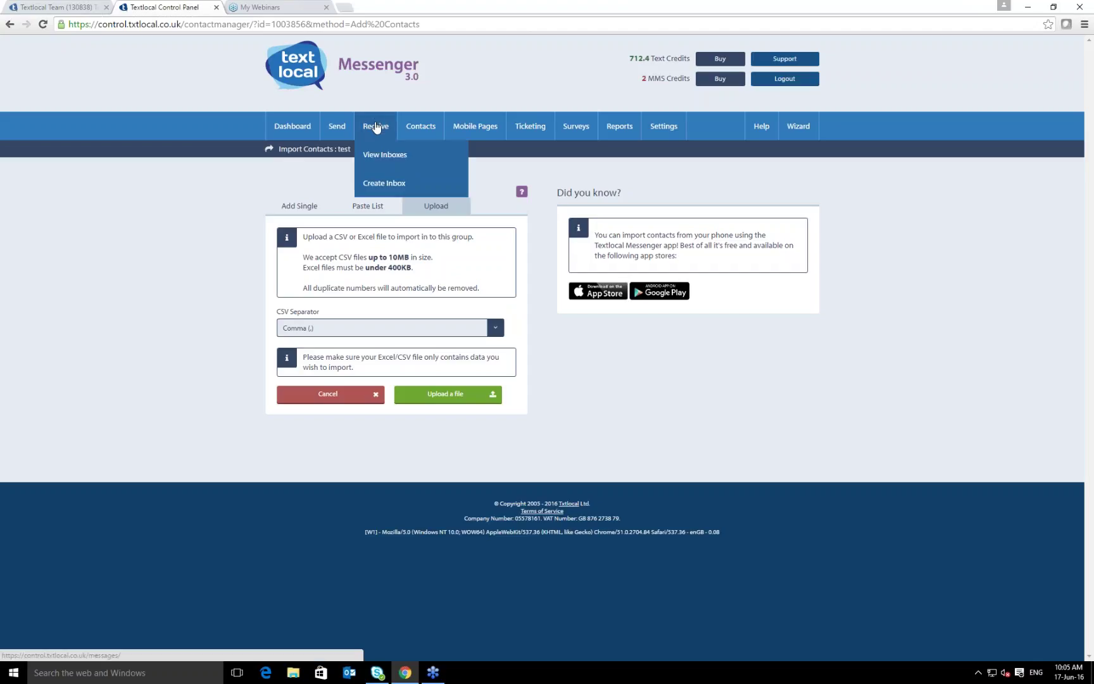
{"action": "left_click", "coordinate": [376, 164]}
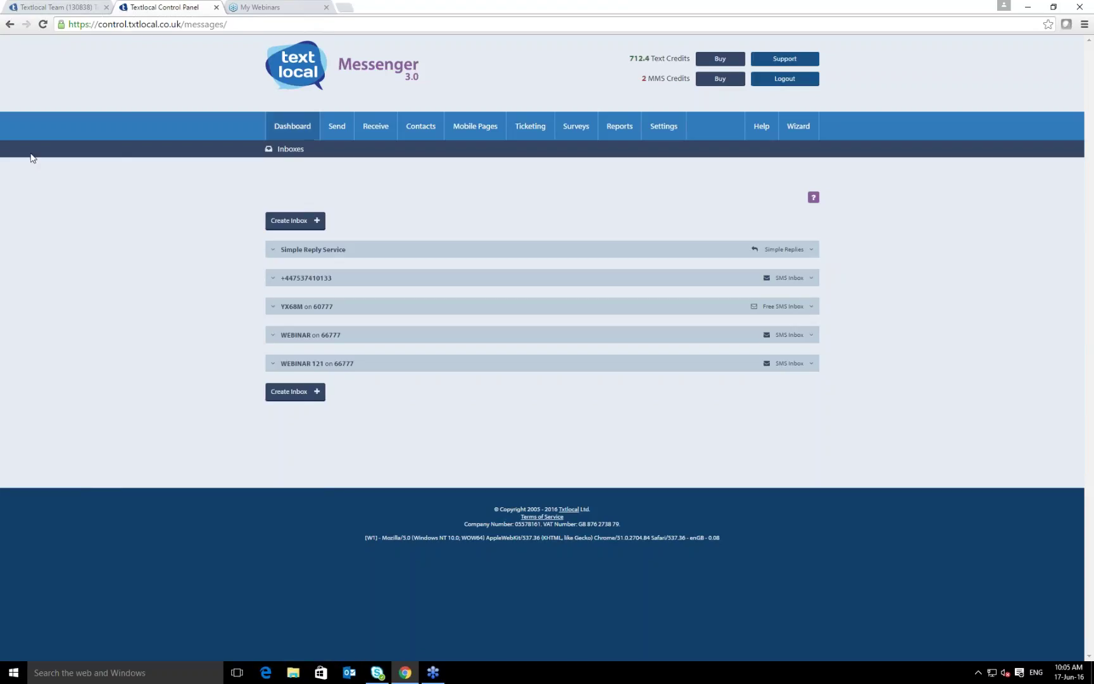
{"action": "left_click", "coordinate": [342, 341]}
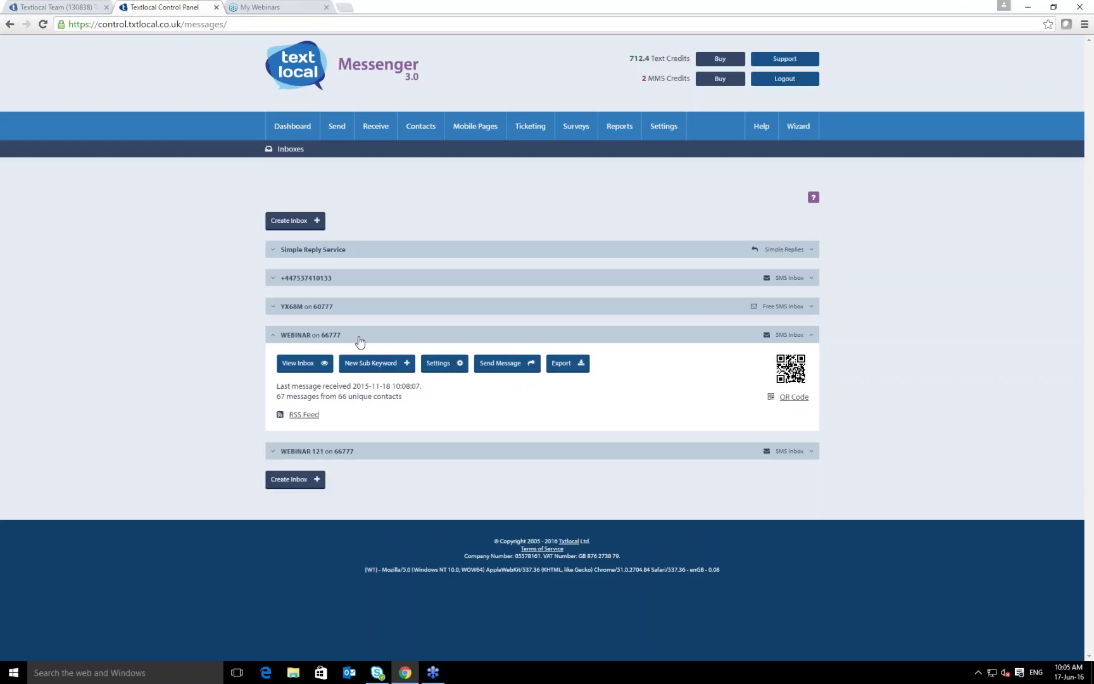
{"action": "double_click", "coordinate": [304, 341]}
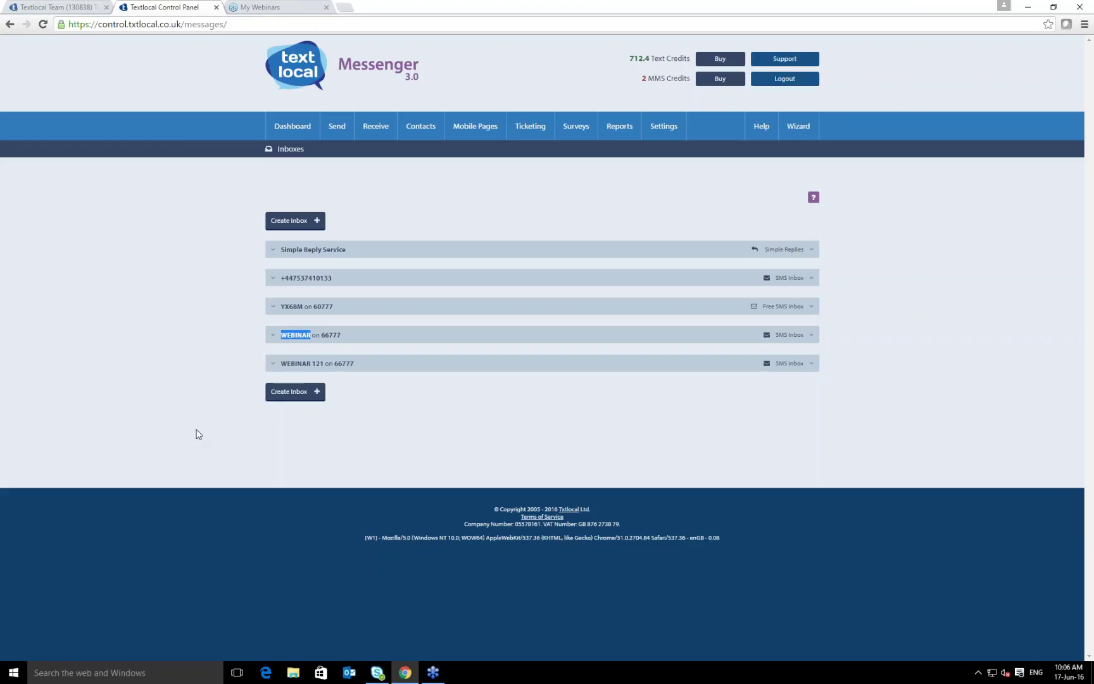
{"action": "left_click_drag", "start_coordinate": [321, 336], "coordinate": [342, 339]}
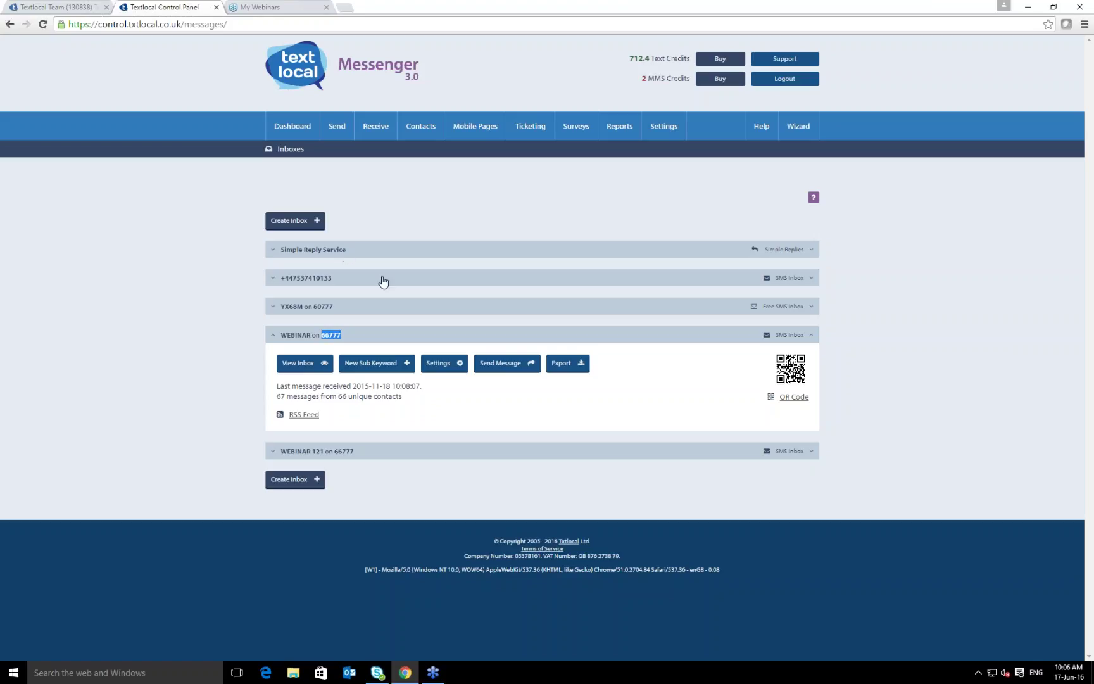
Step: Open the settings of the WEBINAR on 66777 inbox and examine its autoresponse message
{"action": "left_click", "coordinate": [438, 365]}
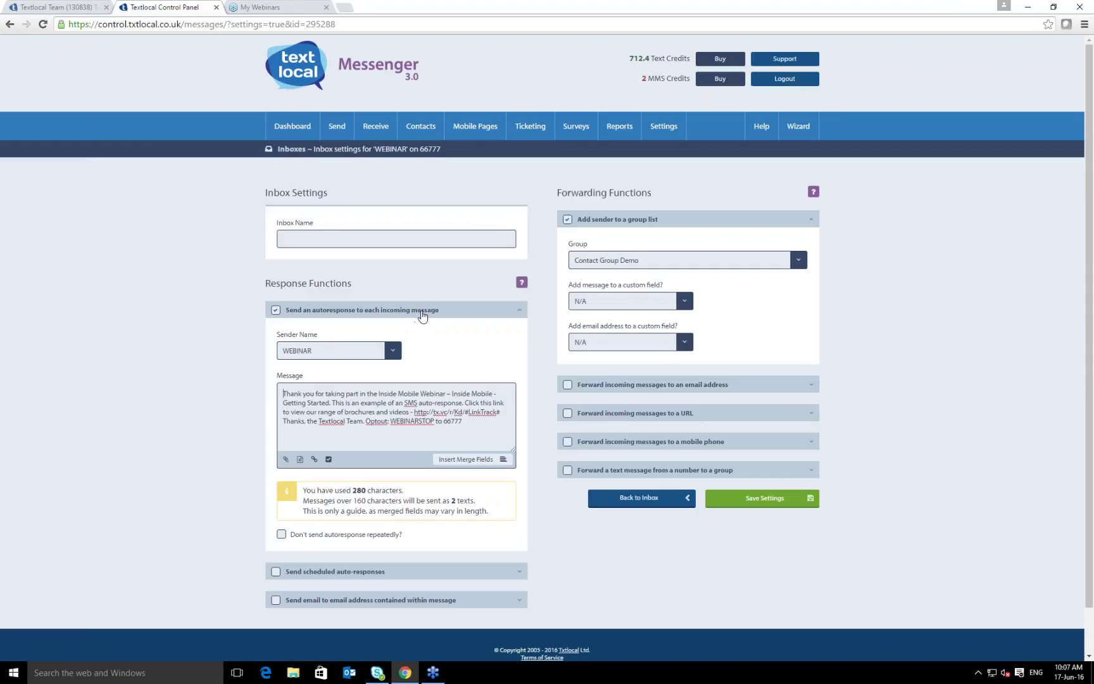
{"action": "mouse_move", "coordinate": [373, 147]}
{"action": "left_click_drag", "start_coordinate": [283, 394], "coordinate": [458, 447]}
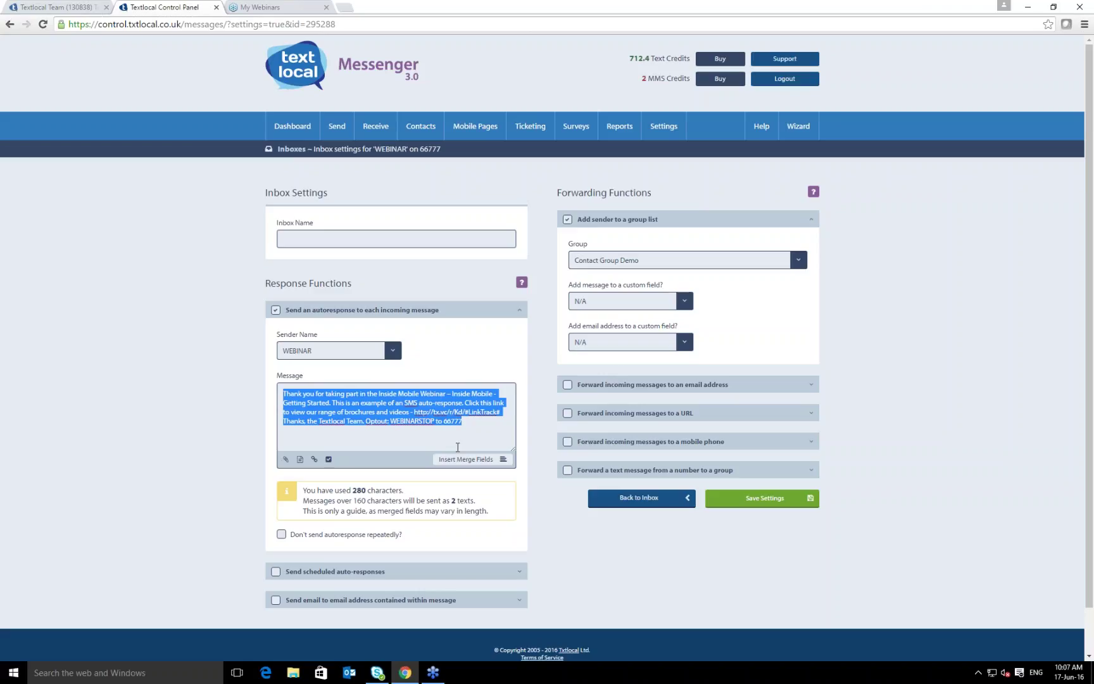
Step: Start a new text message to the test group, using the Simple Reply Service as the sender
{"action": "mouse_move", "coordinate": [373, 140]}
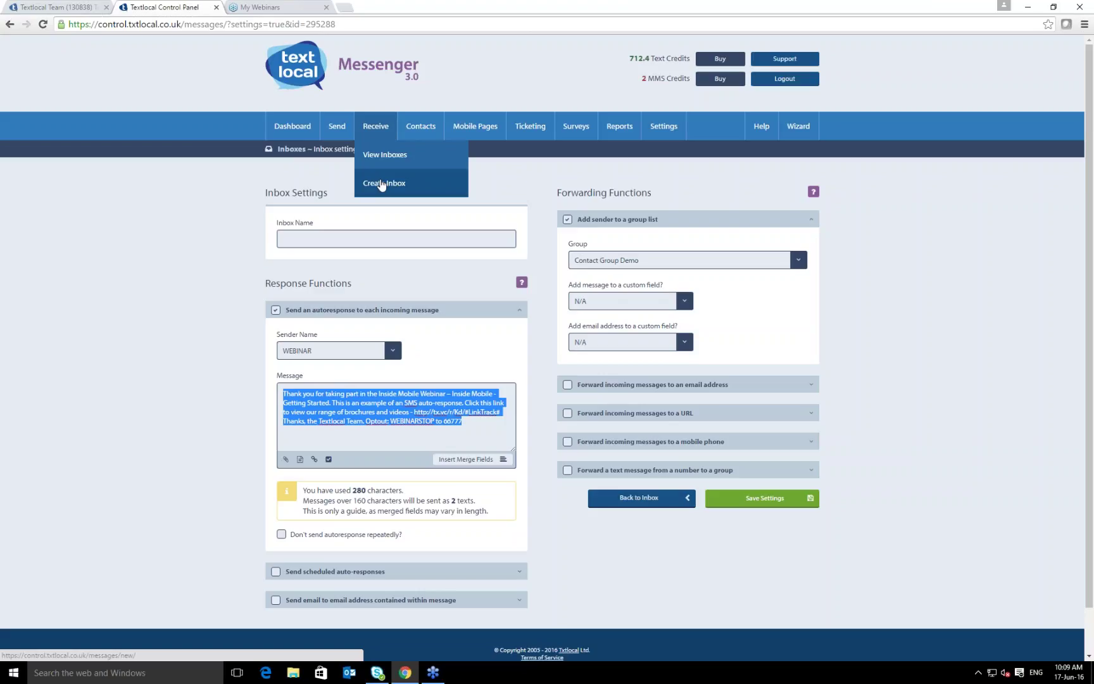
{"action": "mouse_move", "coordinate": [332, 127]}
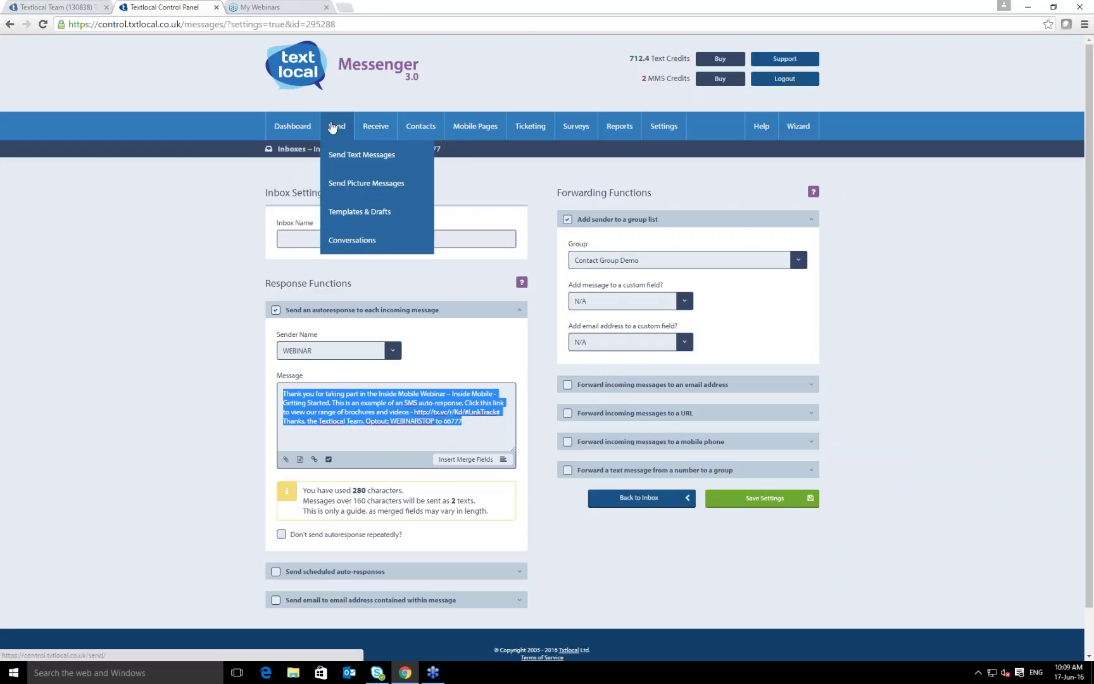
{"action": "left_click", "coordinate": [335, 163]}
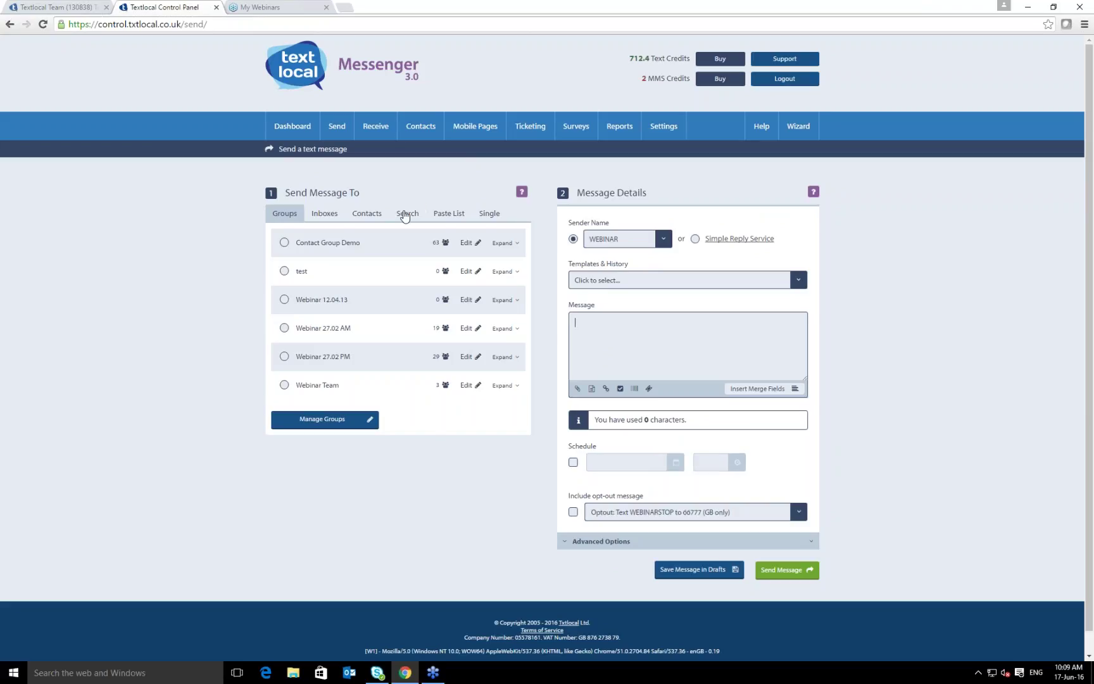
{"action": "left_click", "coordinate": [284, 272]}
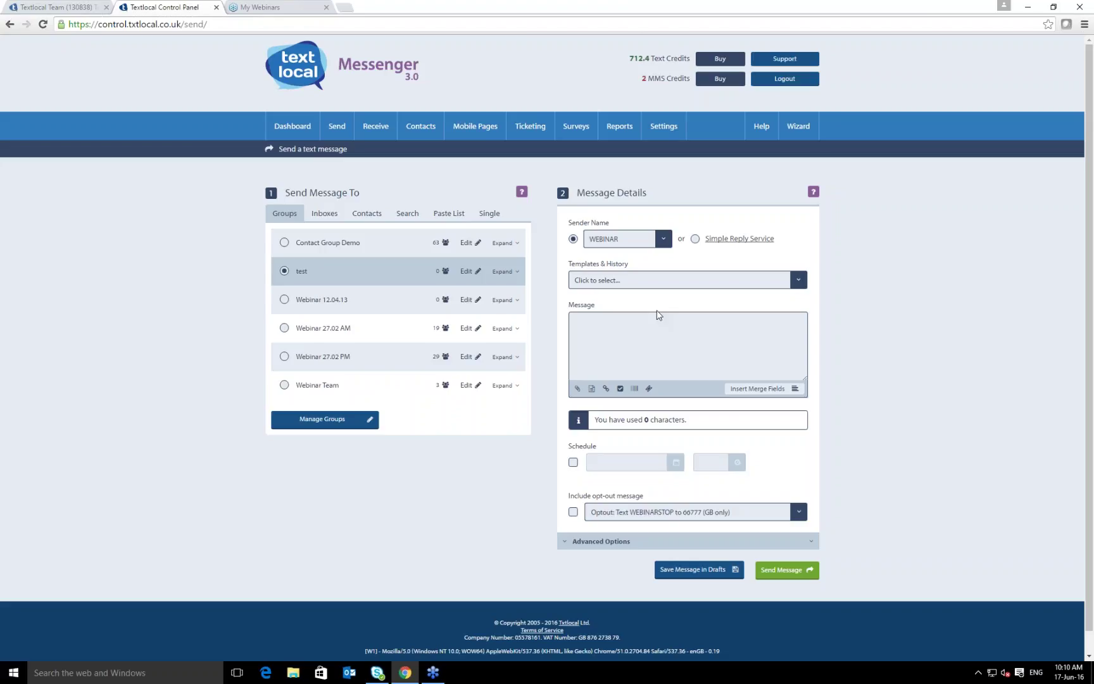
{"action": "left_click", "coordinate": [695, 239]}
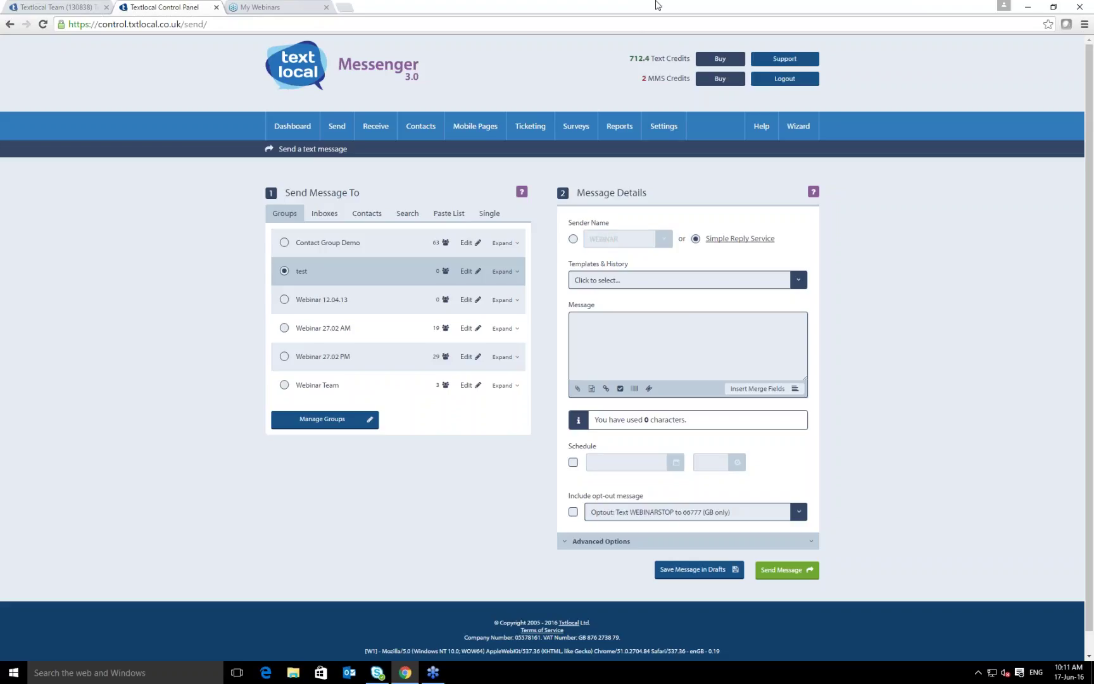
Step: Begin the message with "hi" followed by the First Name merge field
{"action": "mouse_move", "coordinate": [380, 129]}
{"action": "type", "text": "hi"}
{"action": "key", "text": "BackSpace"}
{"action": "key", "text": "BackSpace"}
{"action": "type", "text": "hi"}
{"action": "key", "text": "BackSpace"}
{"action": "key", "text": "BackSpace"}
{"action": "type", "text": "hi"}
{"action": "left_click", "coordinate": [748, 392]}
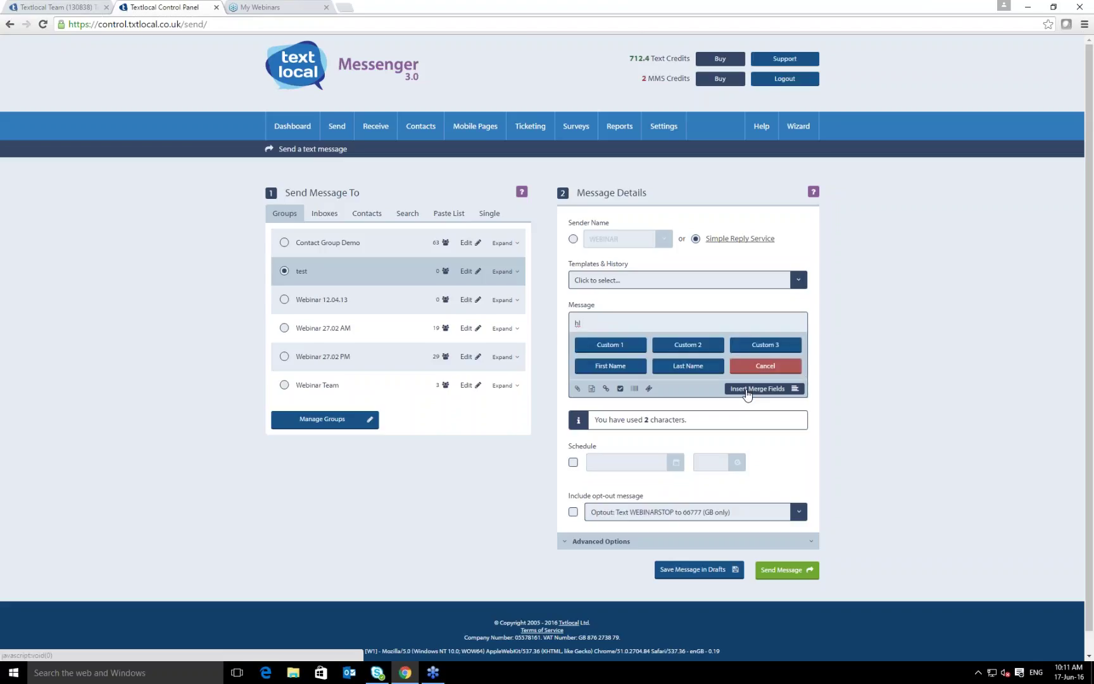
{"action": "left_click", "coordinate": [622, 371]}
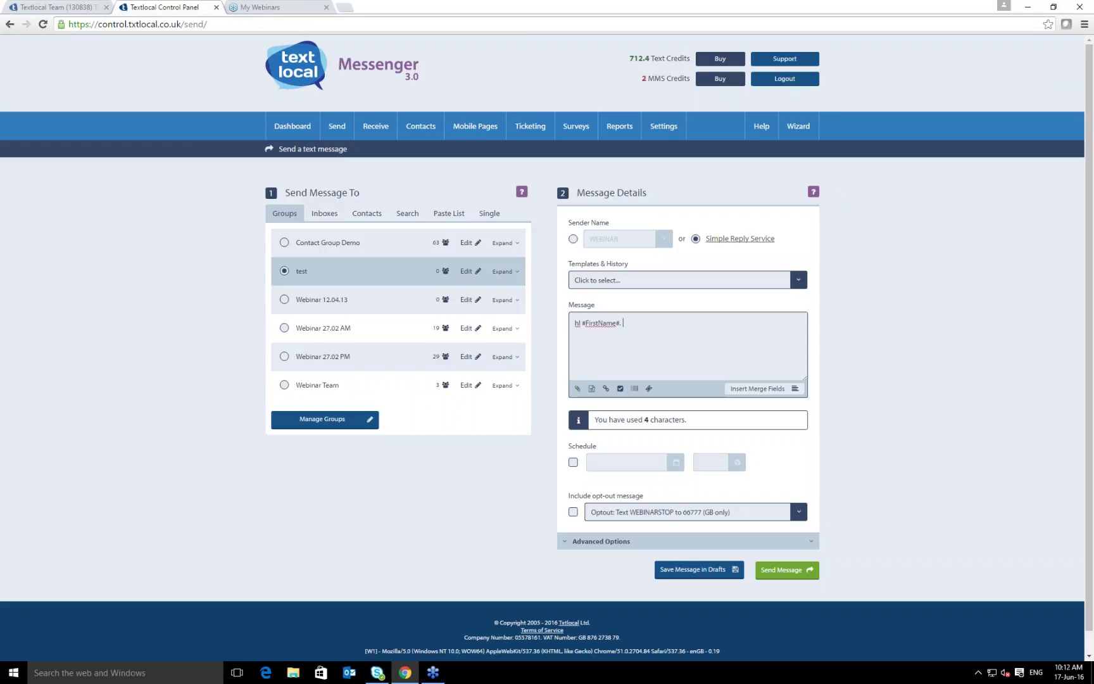
Step: Continue the message after the merge field with ". 20% OFF ALL FOOD AND DRINK FOR THIS WEEKEND. FOR MORE INFORMATION CLICK HERE"
{"action": "type", "text": ". 20% OFF ALL FOOD AN"}
{"action": "type", "text": "D DRINK FO"}
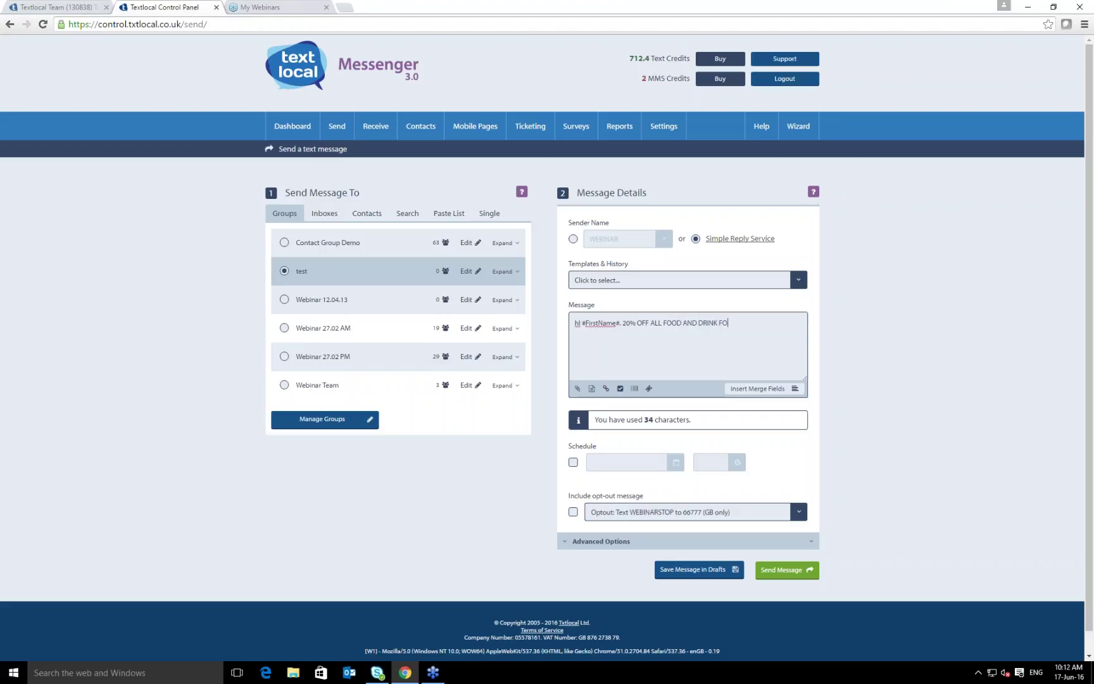
{"action": "type", "text": "R THIS WEEKEND. FOR MORE INFORMATION "}
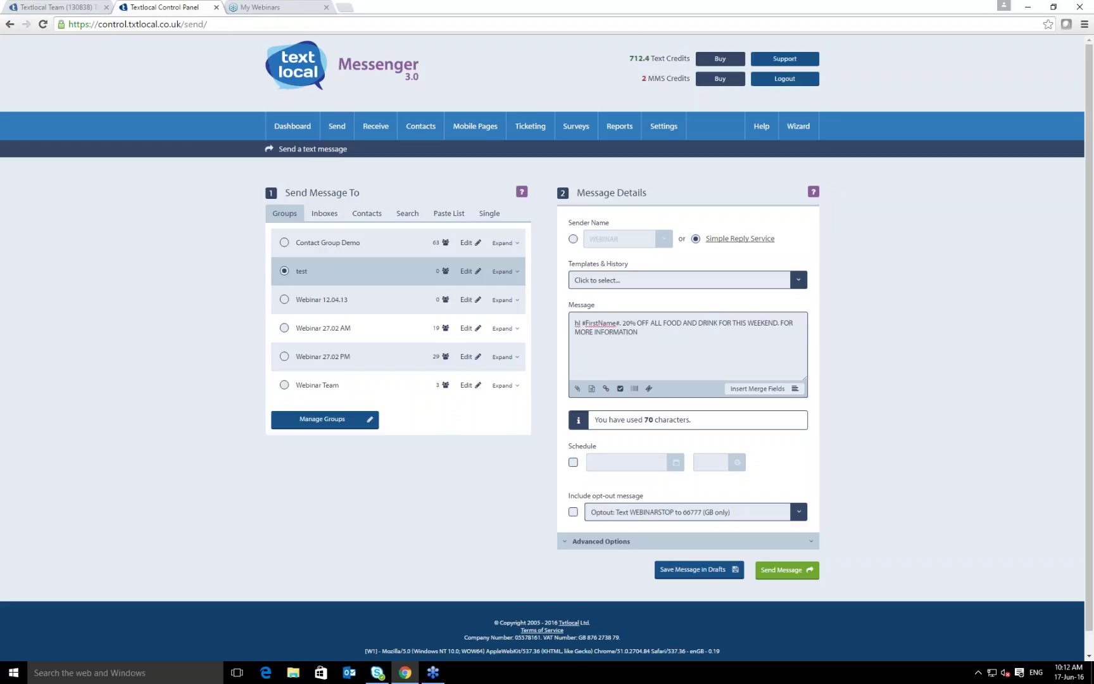
{"action": "type", "text": "CLICK HERE"}
Step: Open the File Manager for message attachments and check the supported file types and maximum file size
{"action": "left_click", "coordinate": [577, 391]}
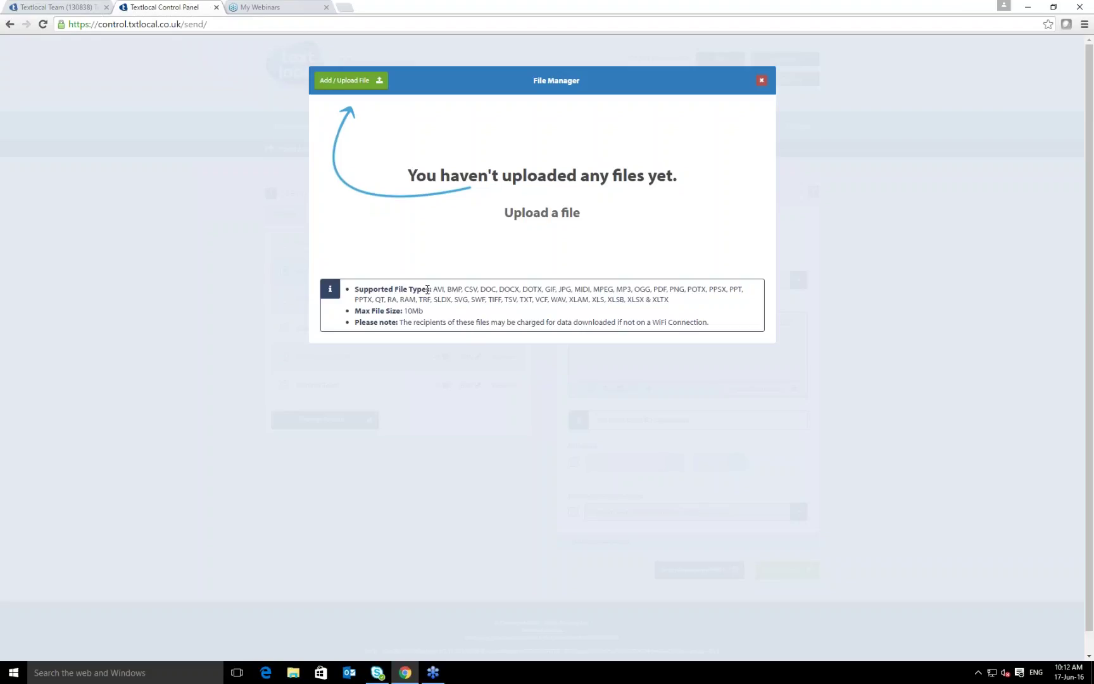
{"action": "left_click_drag", "start_coordinate": [433, 289], "coordinate": [675, 300]}
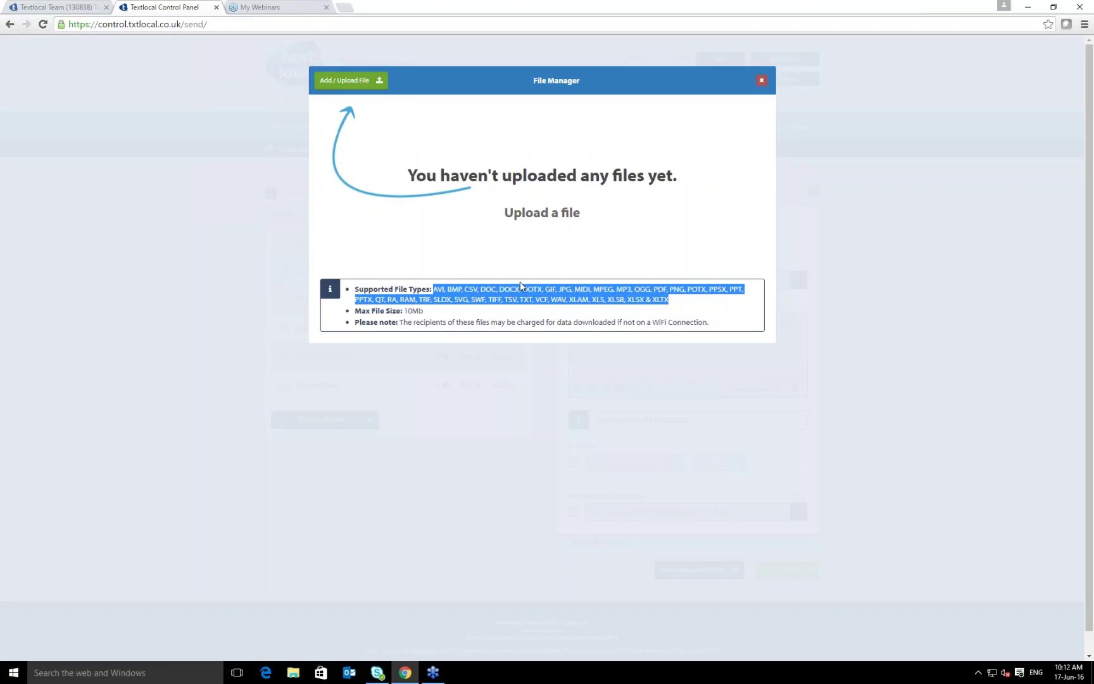
{"action": "double_click", "coordinate": [408, 310]}
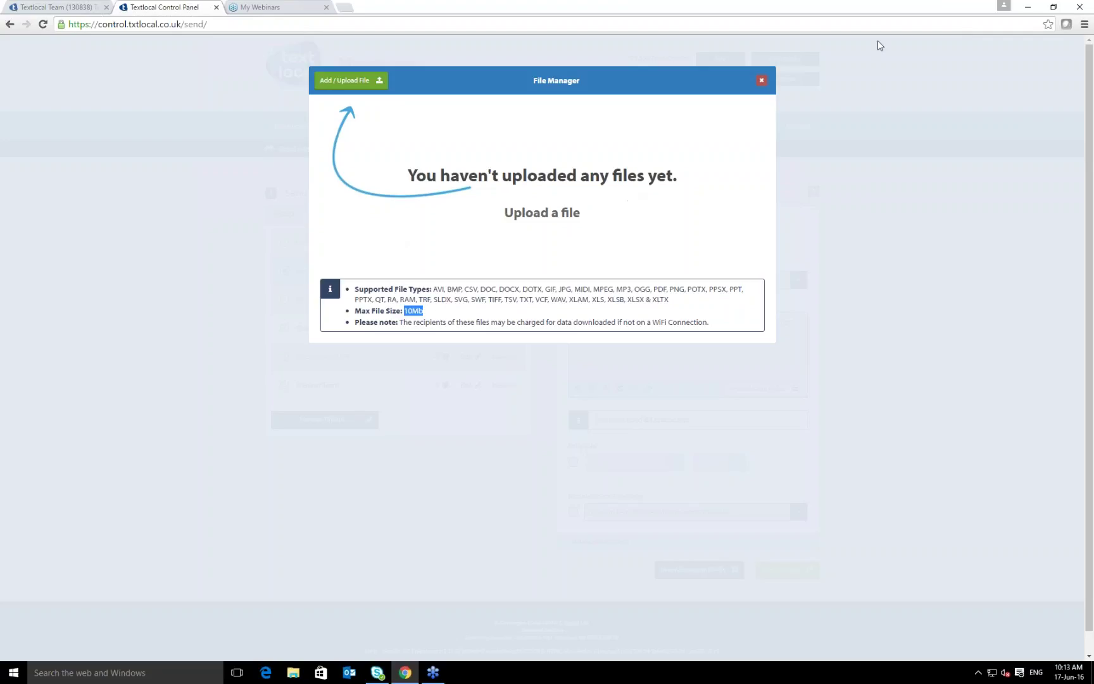
Step: Close the File Manager and delete the promotional text that follows the First Name merge field in the message
{"action": "left_click", "coordinate": [760, 84]}
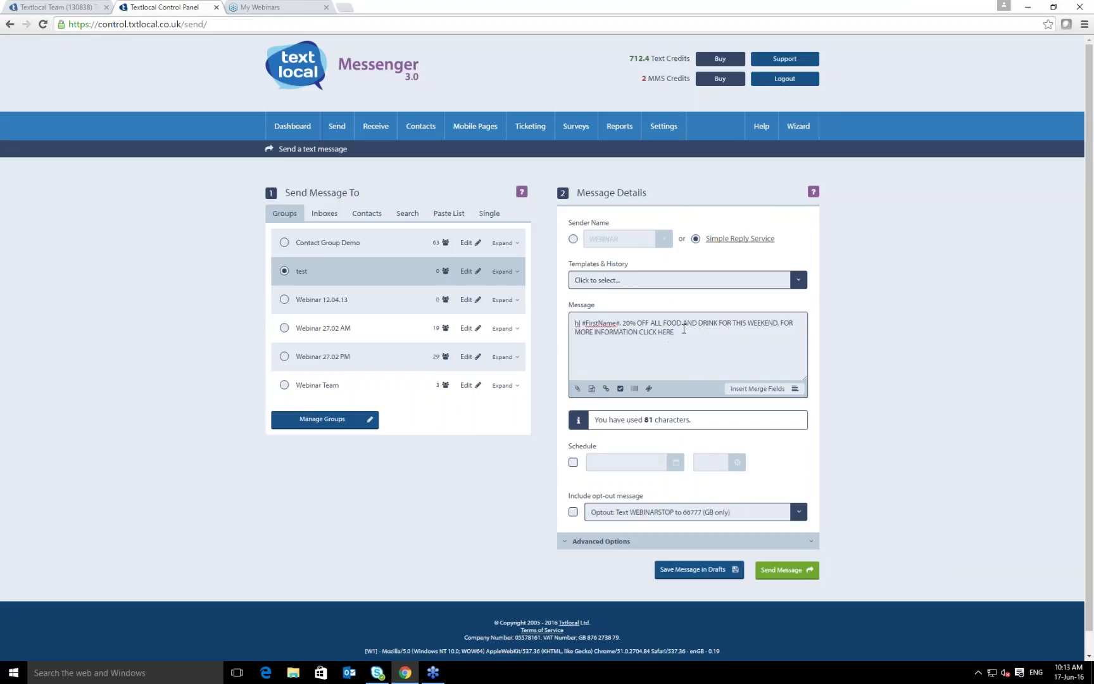
{"action": "left_click_drag", "start_coordinate": [675, 332], "coordinate": [627, 323]}
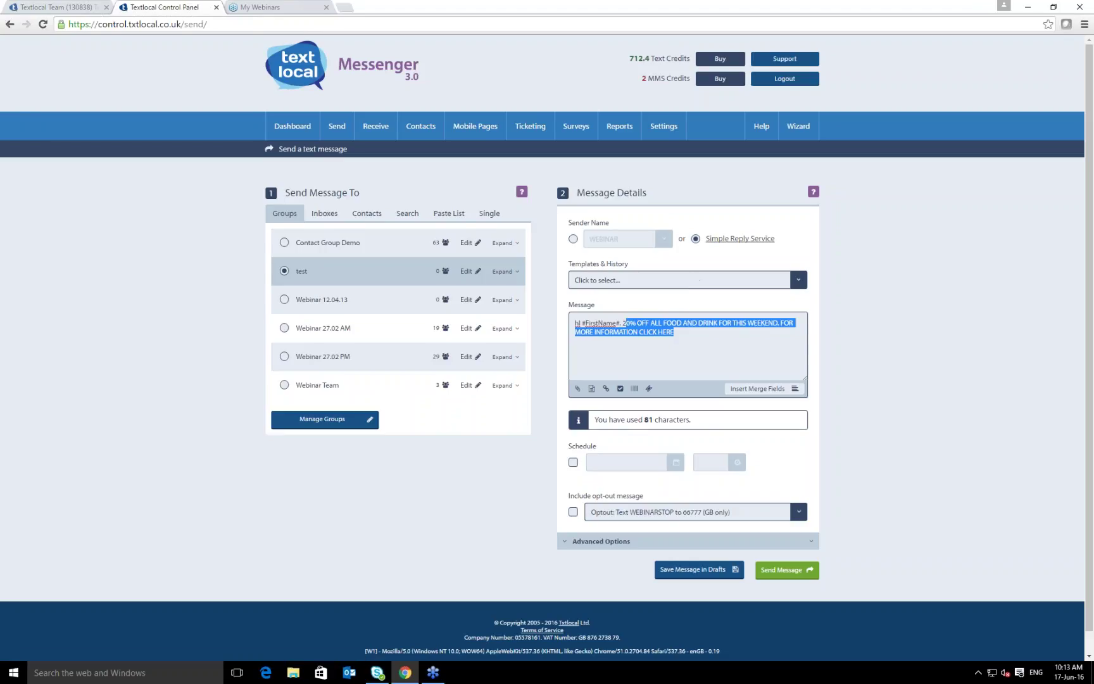
{"action": "key", "text": "BackSpace"}
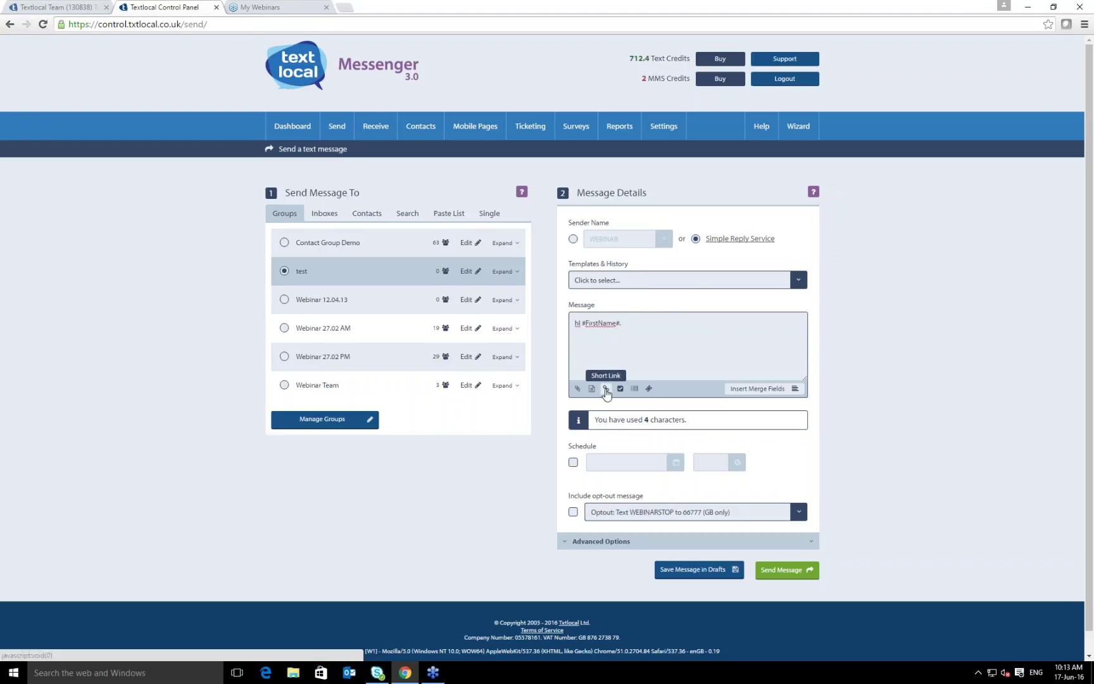
Step: Open the short link options for the message, examine the Enable Mobile Phone Tracking option, and leave without inserting a link
{"action": "left_click", "coordinate": [606, 391]}
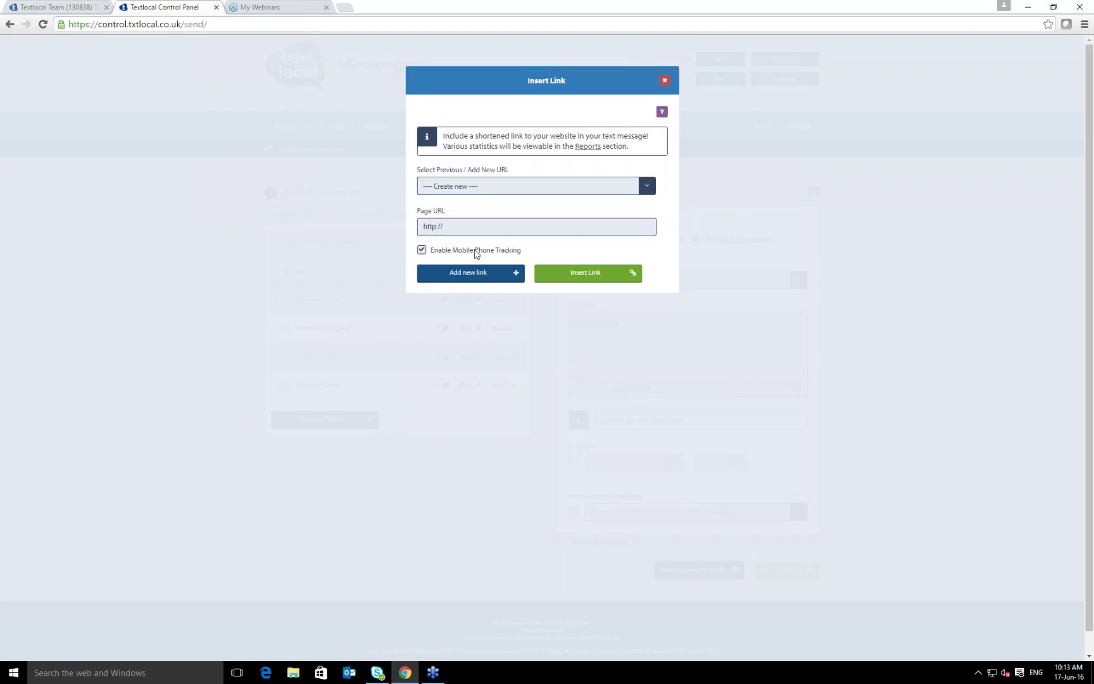
{"action": "left_click_drag", "start_coordinate": [431, 250], "coordinate": [527, 249]}
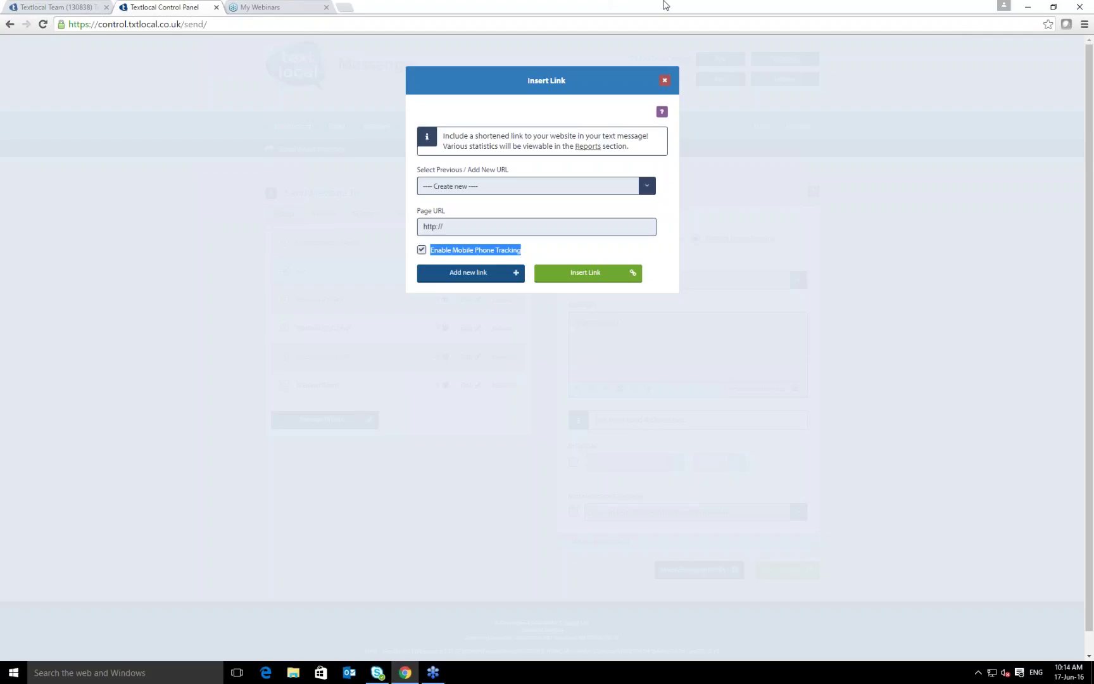
{"action": "left_click", "coordinate": [665, 84]}
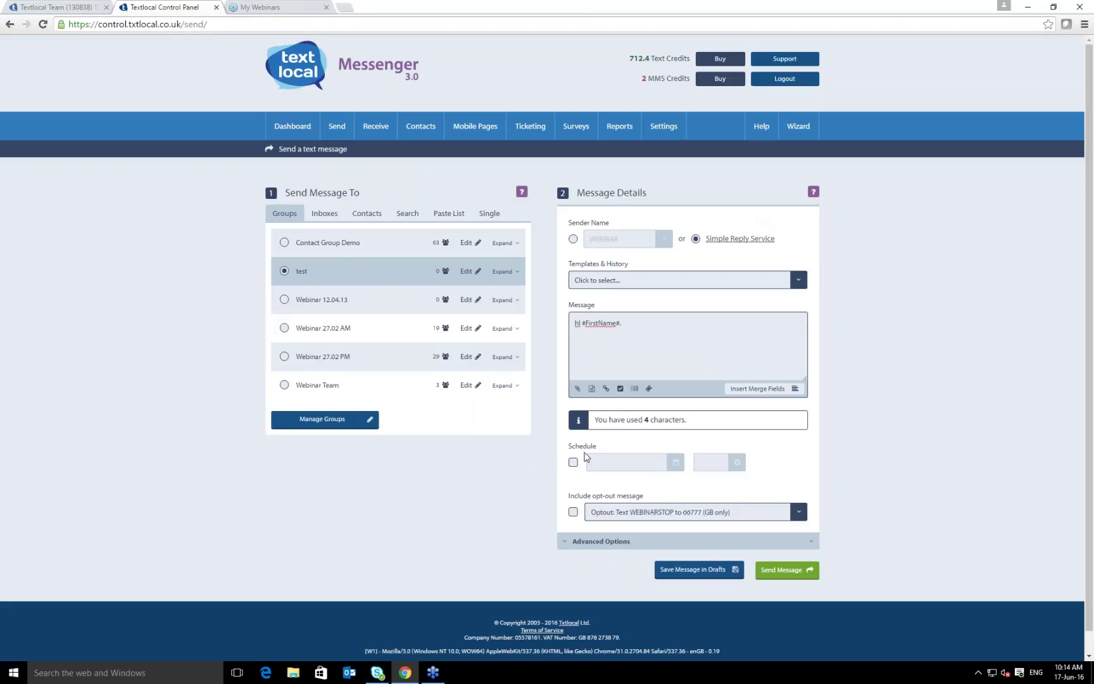
Step: Try the schedule option and switch it back off, and include the opt-out message "Optout: Text WEBINARSTOP to 66777 (GB only)"
{"action": "left_click", "coordinate": [573, 463]}
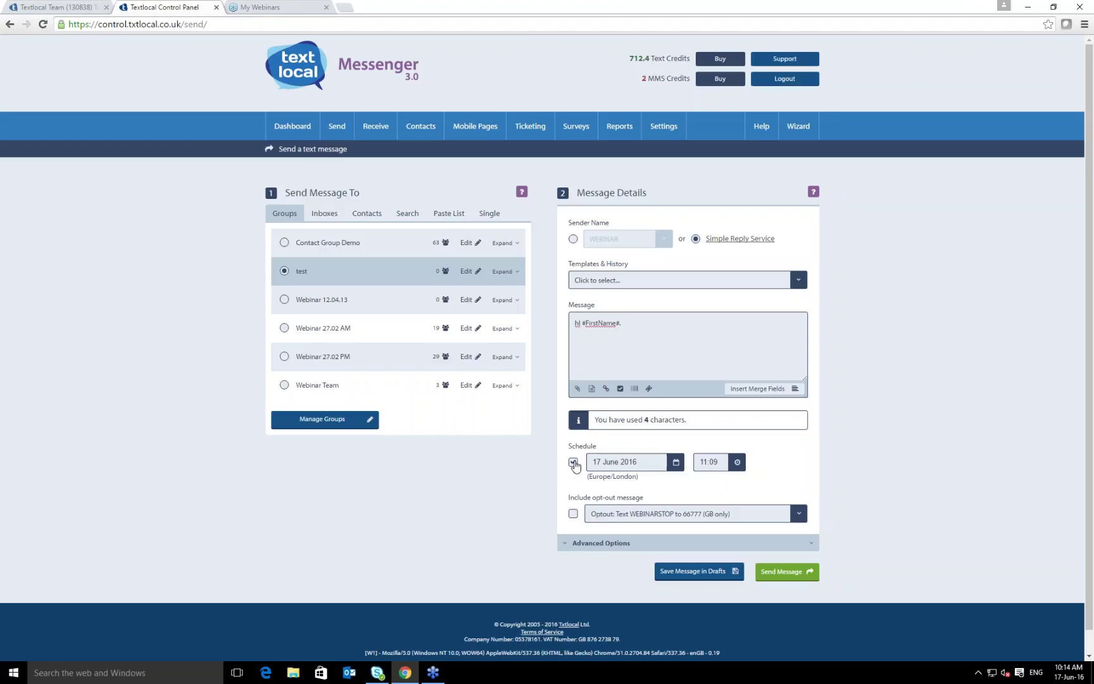
{"action": "left_click", "coordinate": [573, 463]}
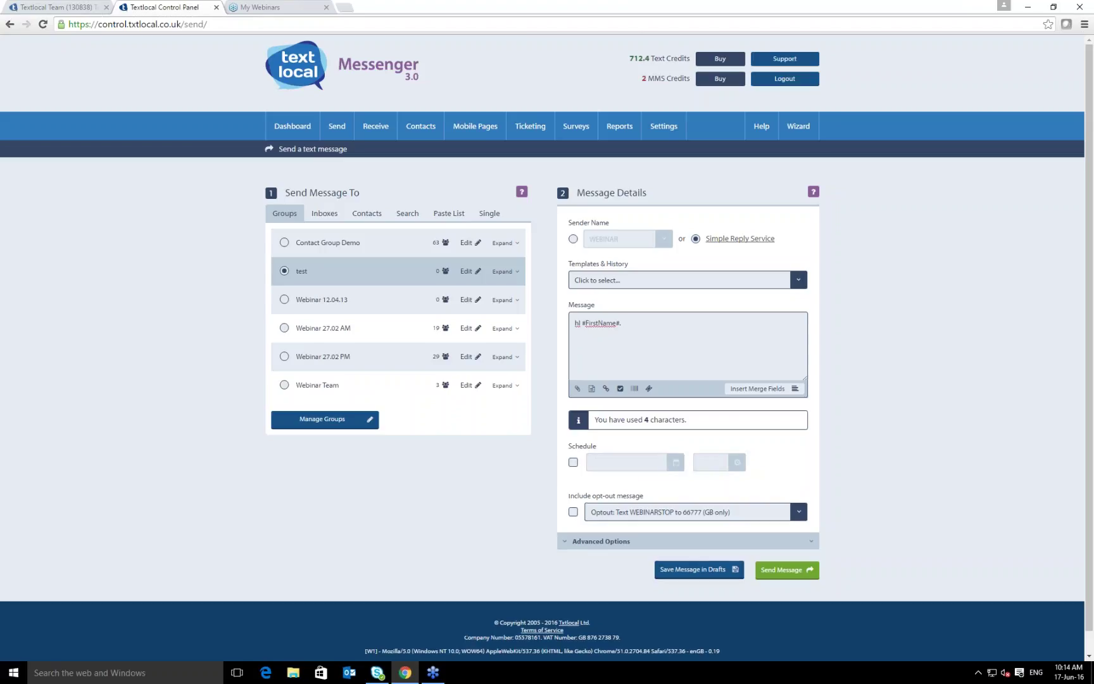
{"action": "left_click", "coordinate": [572, 512]}
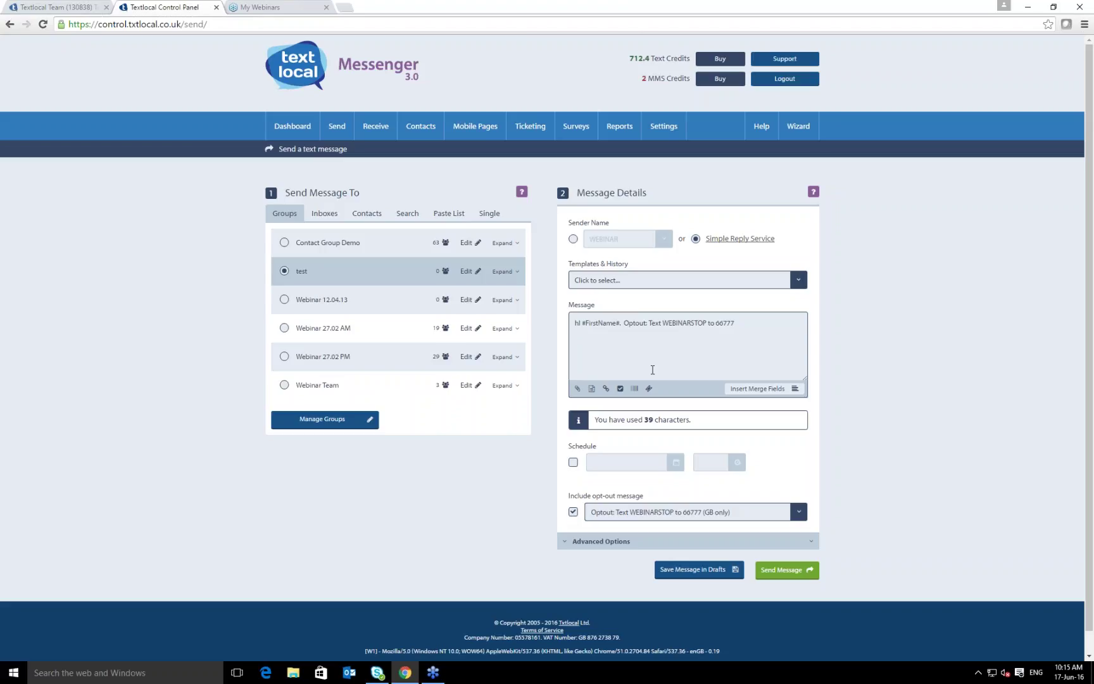
{"action": "left_click", "coordinate": [665, 323]}
{"action": "left_click_drag", "start_coordinate": [671, 323], "coordinate": [736, 324]}
Step: Try to send the message to the test group and close the send confirmation
{"action": "mouse_move", "coordinate": [424, 133]}
{"action": "left_click", "coordinate": [788, 573]}
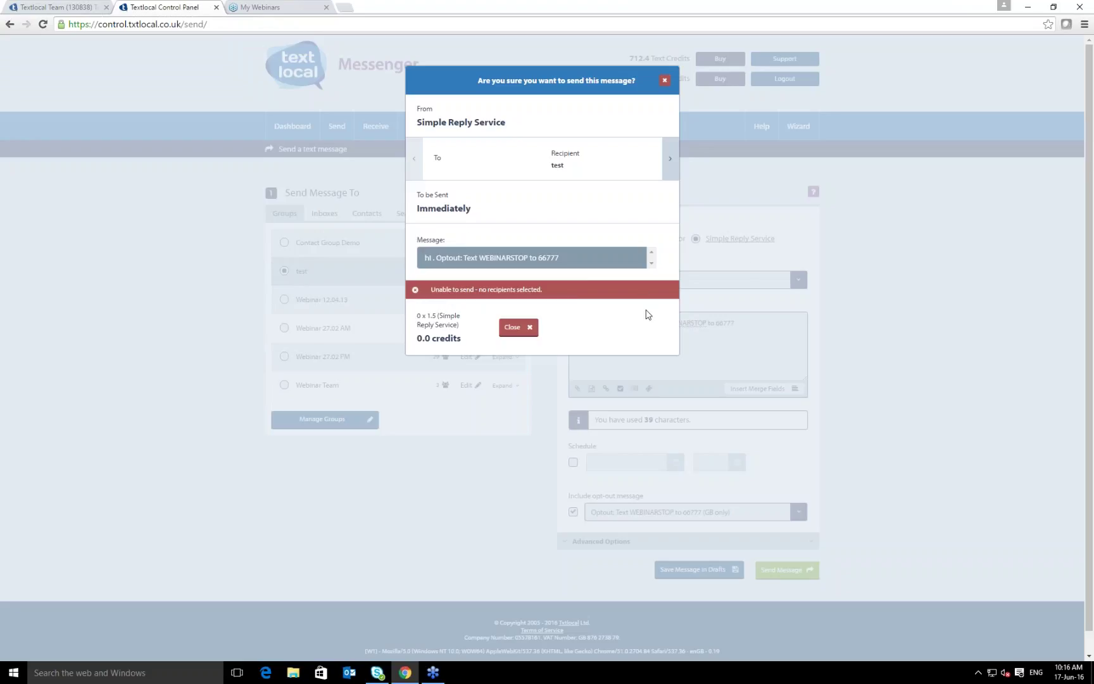
{"action": "left_click", "coordinate": [665, 82]}
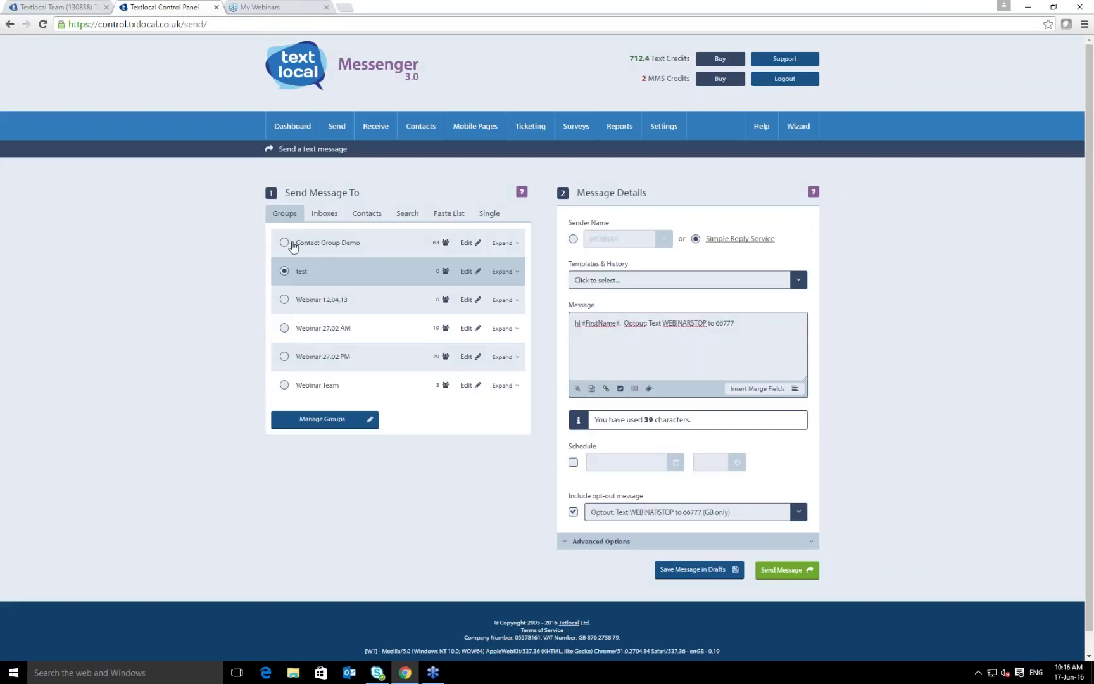
Step: Choose Contact Group Demo as the recipient group, review the send confirmation and its message cost, and close it without sending
{"action": "left_click", "coordinate": [284, 243]}
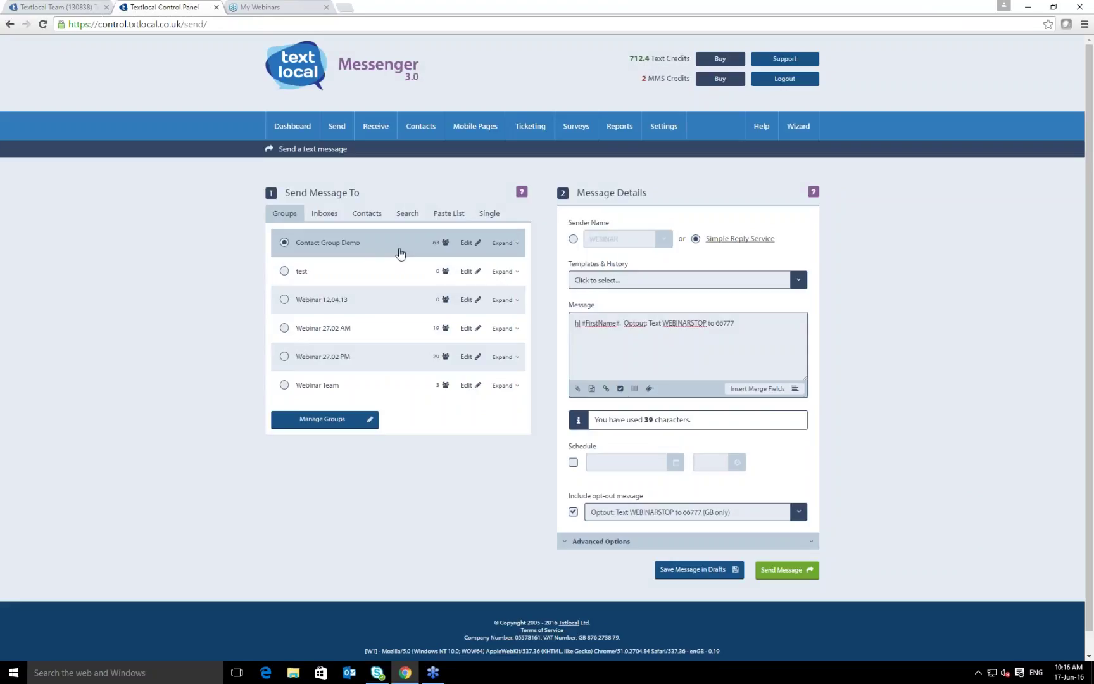
{"action": "left_click", "coordinate": [778, 573]}
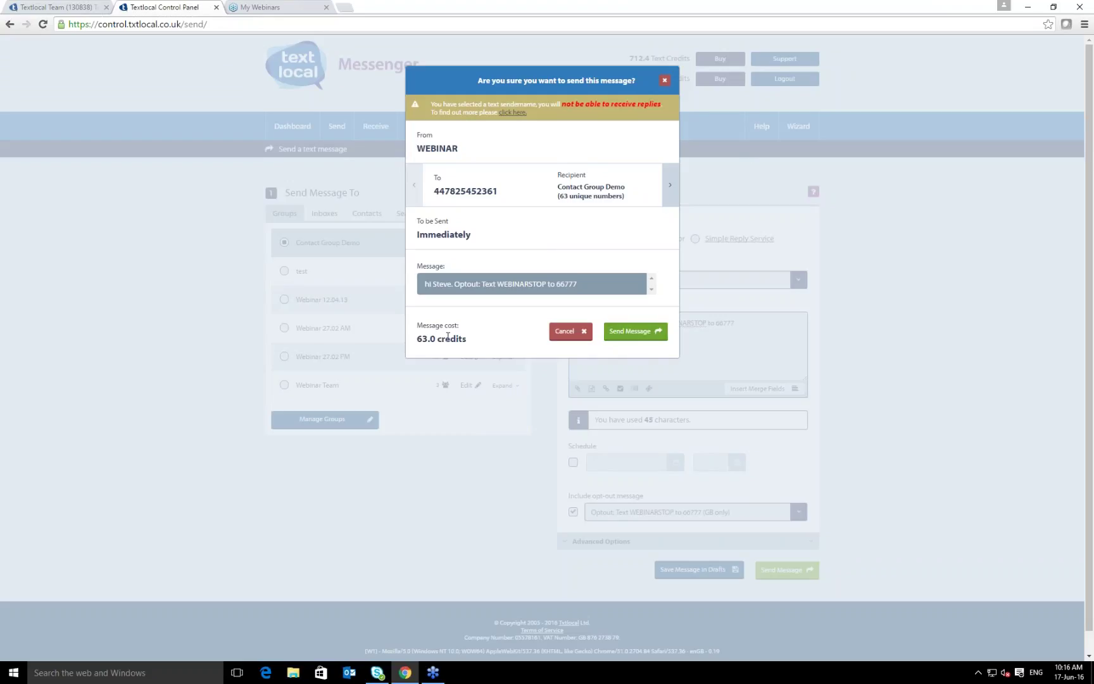
{"action": "left_click", "coordinate": [665, 81]}
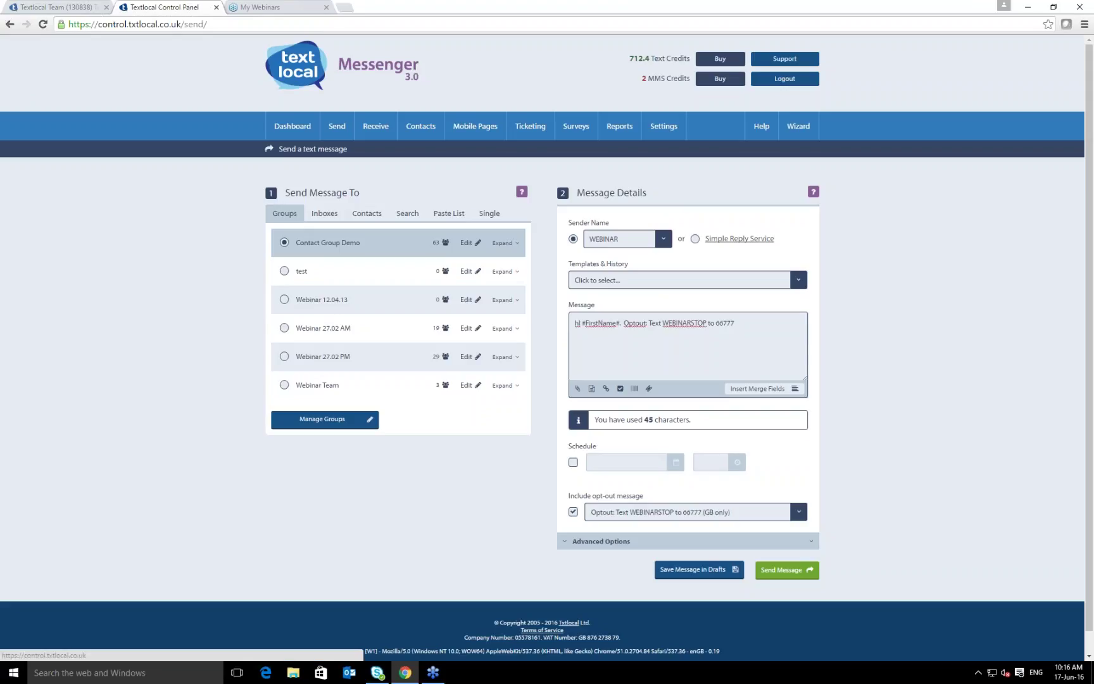
Step: Leave the unsent message and open the page for creating a new ticket, voucher or loyalty card
{"action": "mouse_move", "coordinate": [476, 123]}
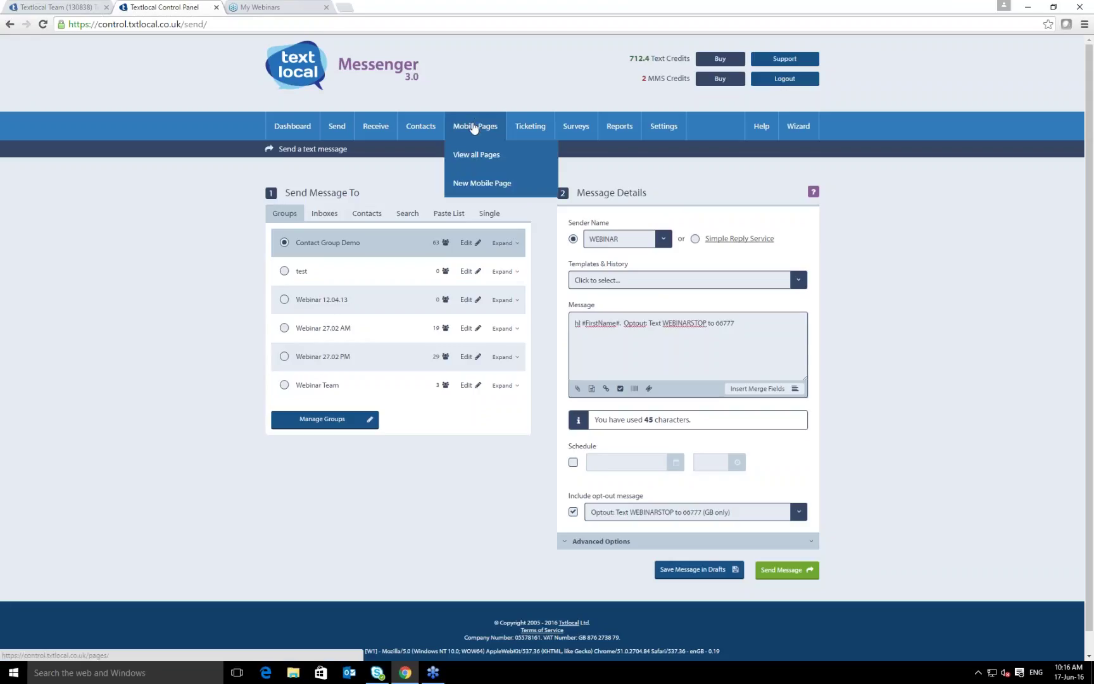
{"action": "mouse_move", "coordinate": [520, 131]}
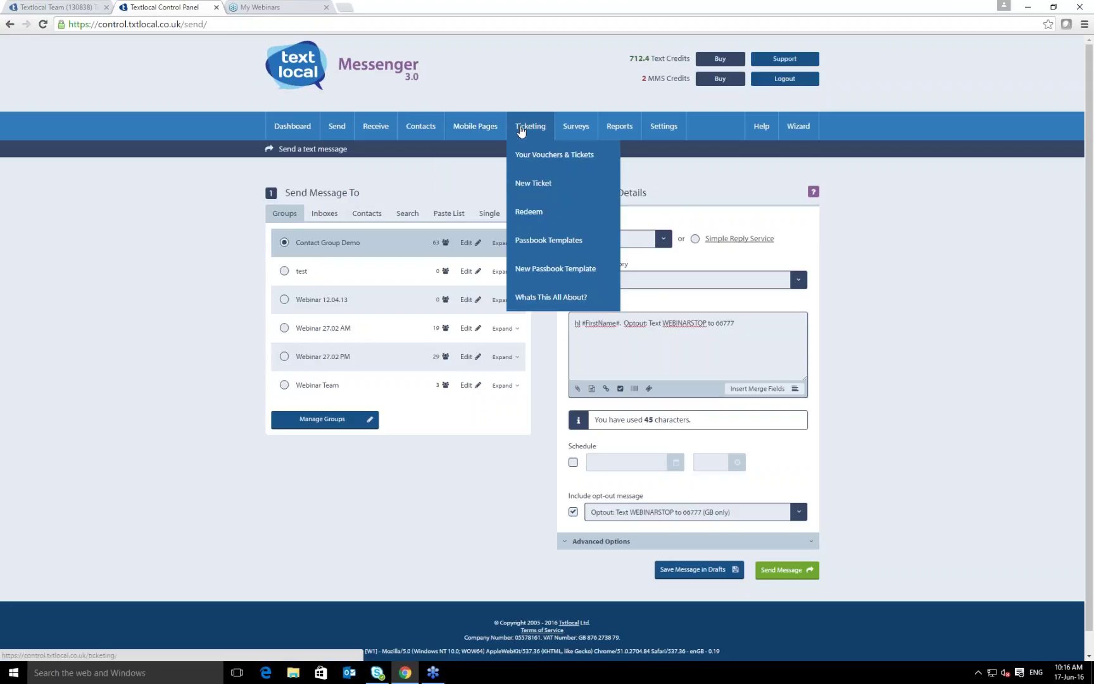
{"action": "mouse_move", "coordinate": [568, 132]}
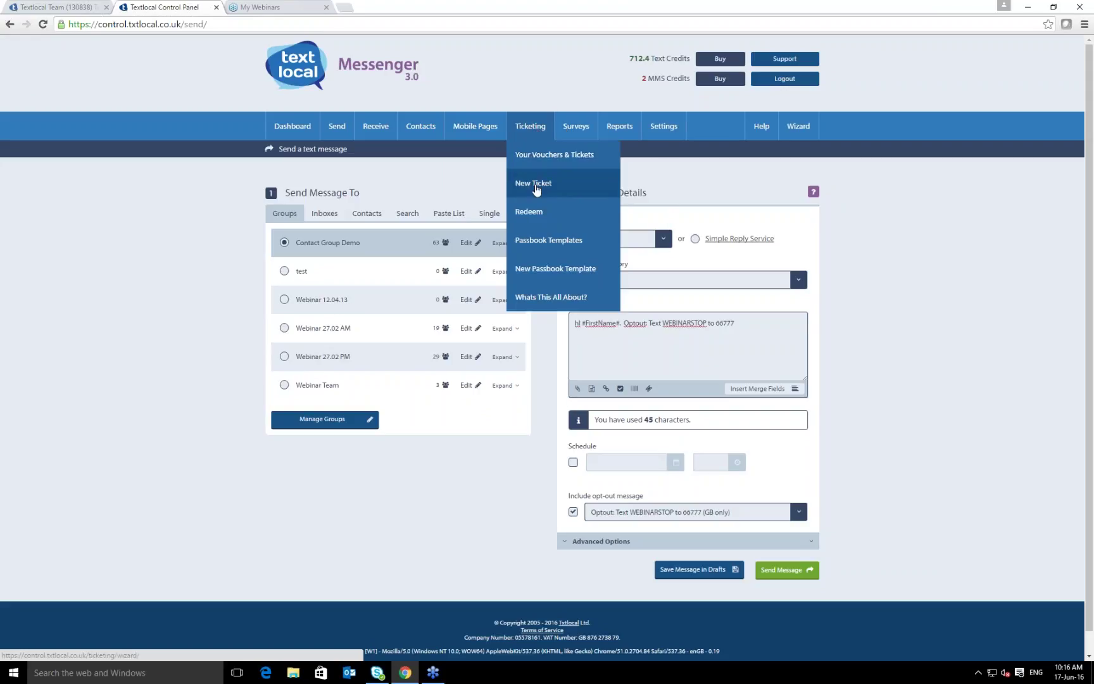
{"action": "left_click", "coordinate": [535, 187]}
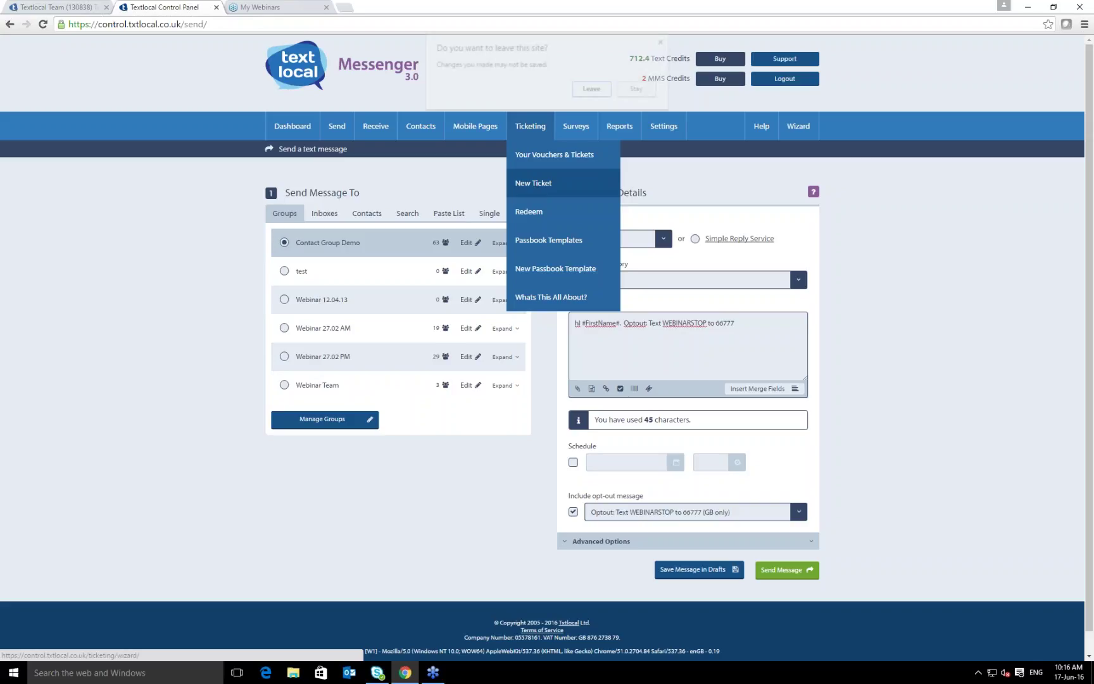
{"action": "left_click", "coordinate": [580, 89]}
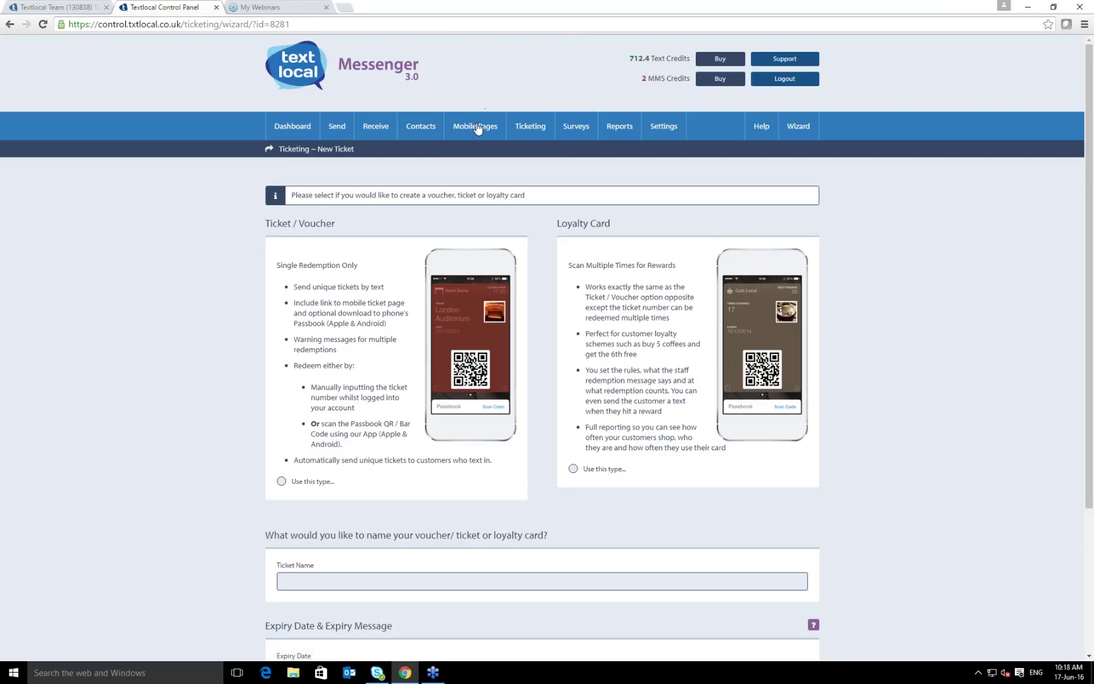
Step: Open the mobile page designer briefly, and go to the overview of all mobile pages to look through the real life examples
{"action": "mouse_move", "coordinate": [476, 130]}
{"action": "left_click", "coordinate": [484, 184]}
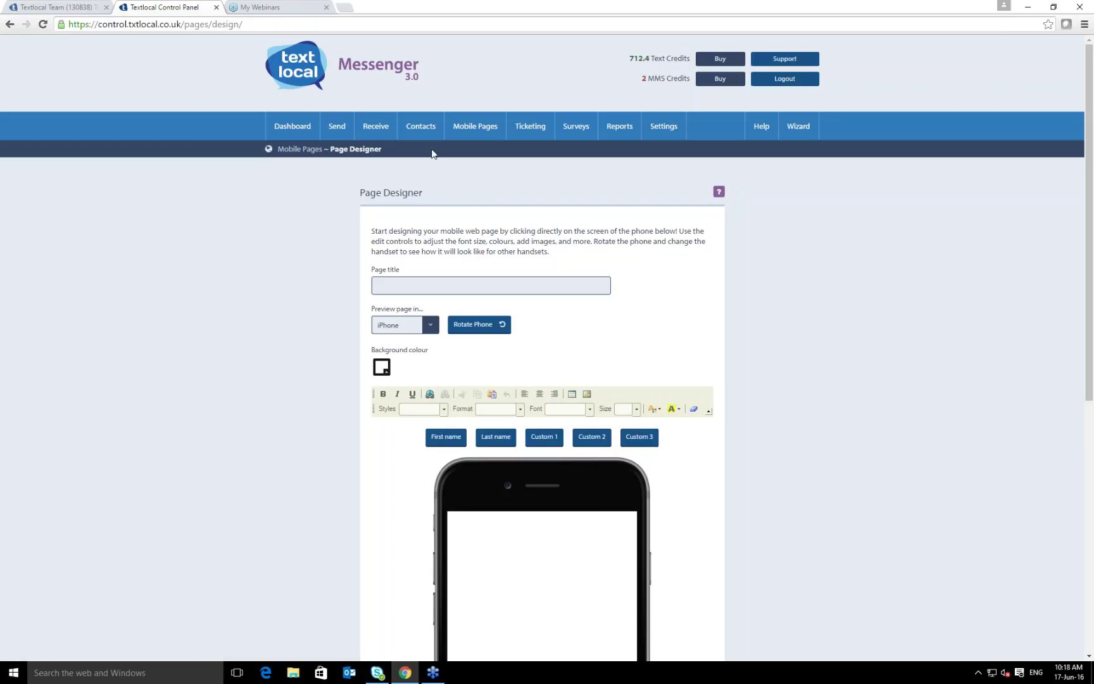
{"action": "left_click", "coordinate": [486, 162]}
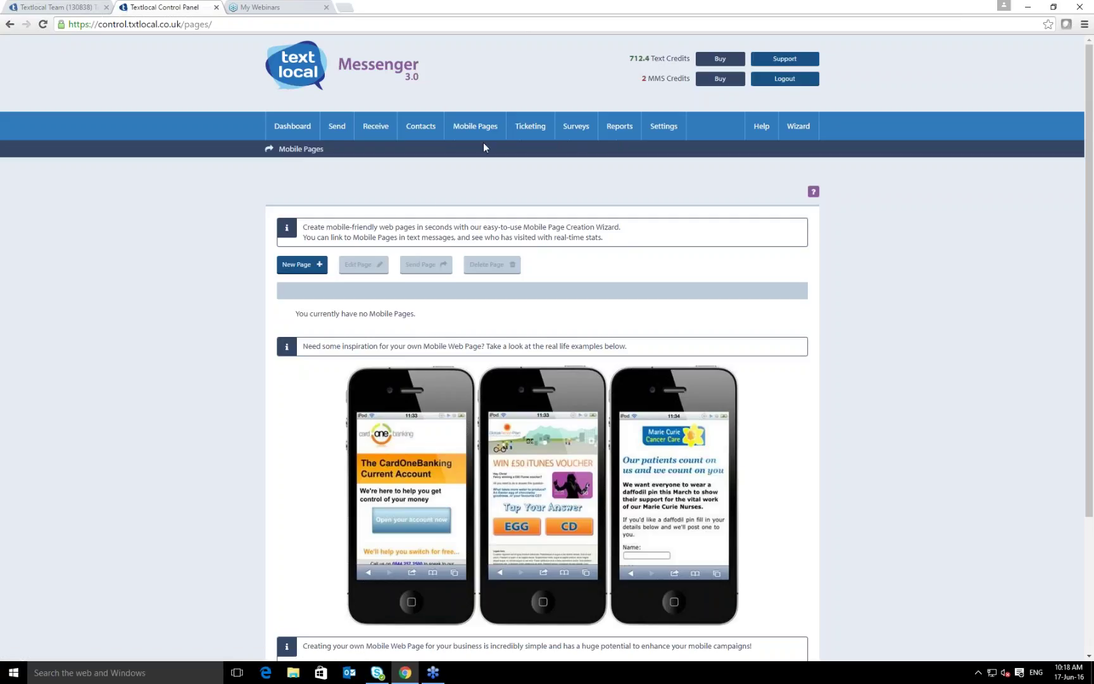
{"action": "mouse_move", "coordinate": [337, 126]}
{"action": "scroll", "coordinate": [390, 212], "scroll_direction": "down", "scroll_amount": 3}
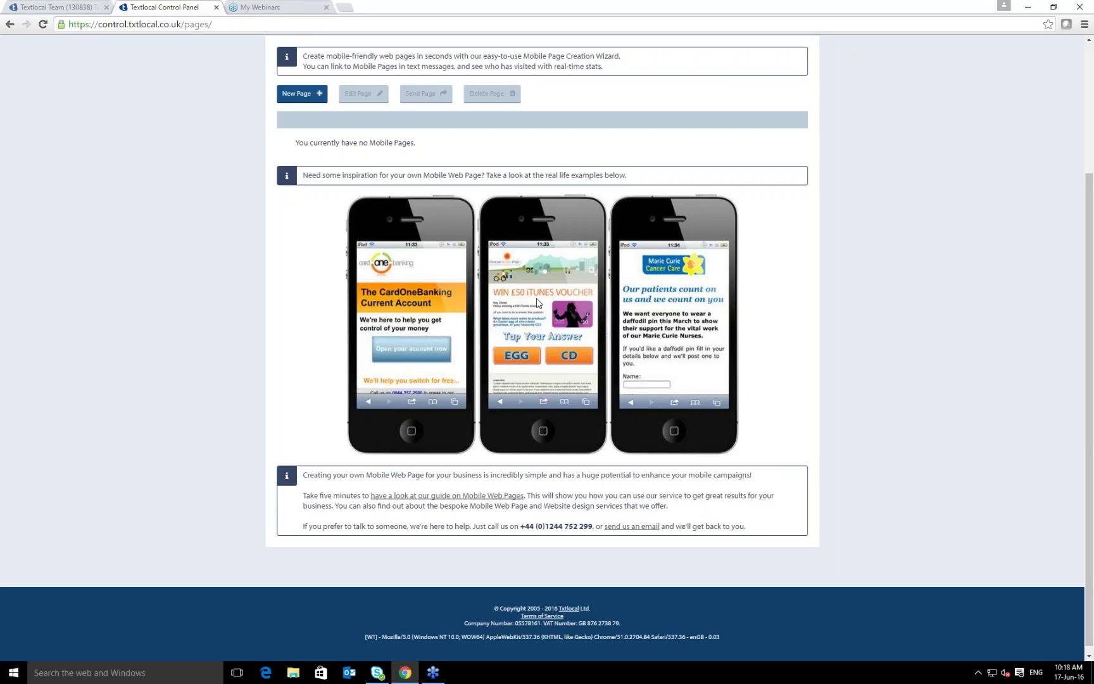
{"action": "scroll", "coordinate": [558, 211], "scroll_direction": "up", "scroll_amount": 2}
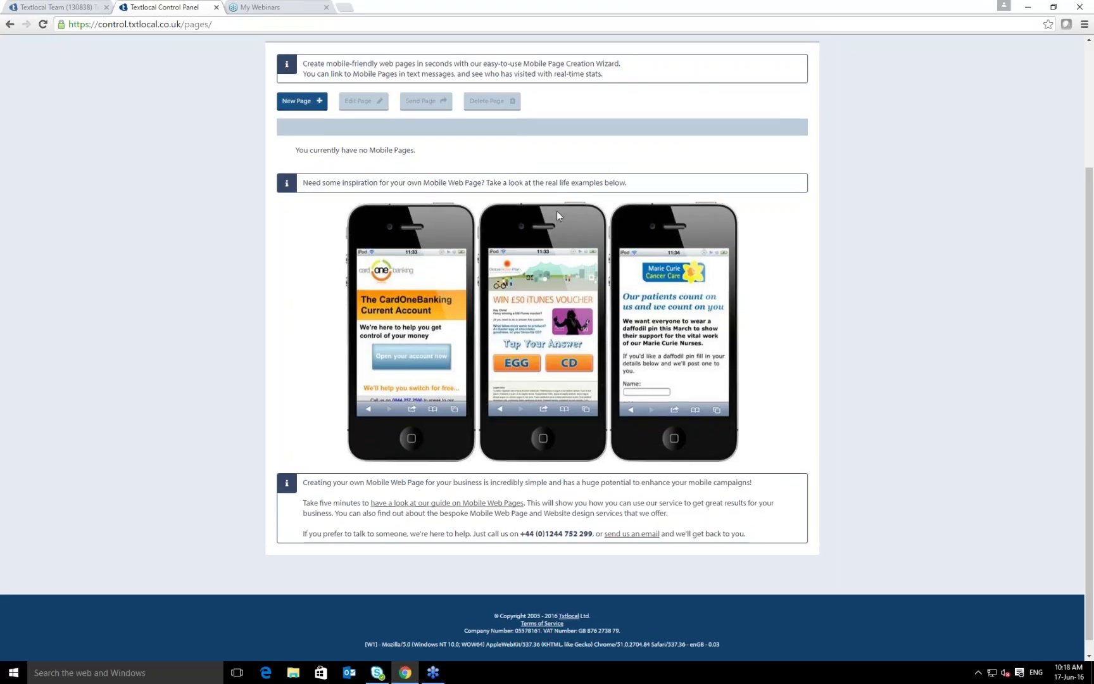
Step: Start a new mobile page and place the Textlocal Messenger logo from the site header at the top of the phone preview
{"action": "left_click", "coordinate": [312, 209]}
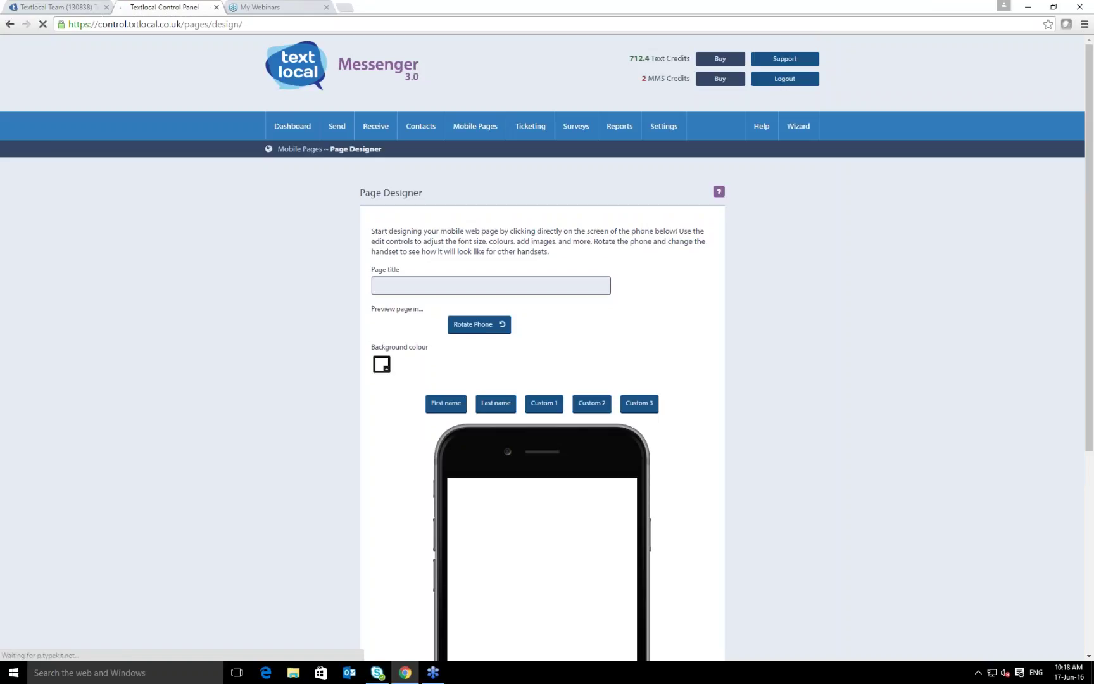
{"action": "scroll", "coordinate": [353, 223], "scroll_direction": "down", "scroll_amount": 6}
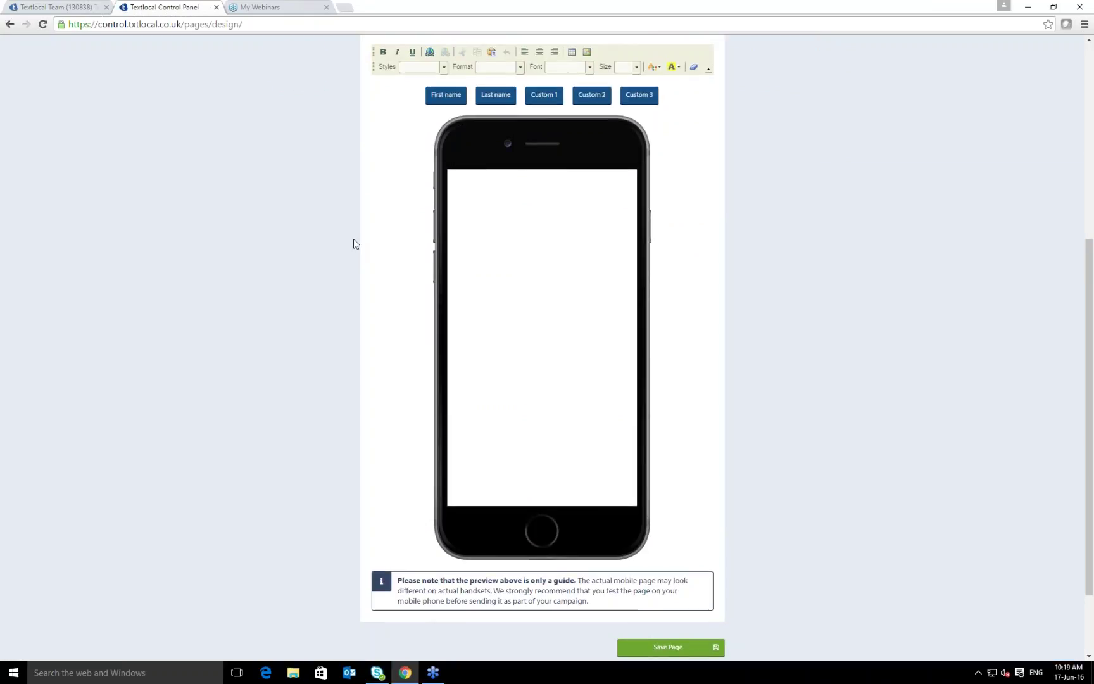
{"action": "scroll", "coordinate": [353, 239], "scroll_direction": "up", "scroll_amount": 5}
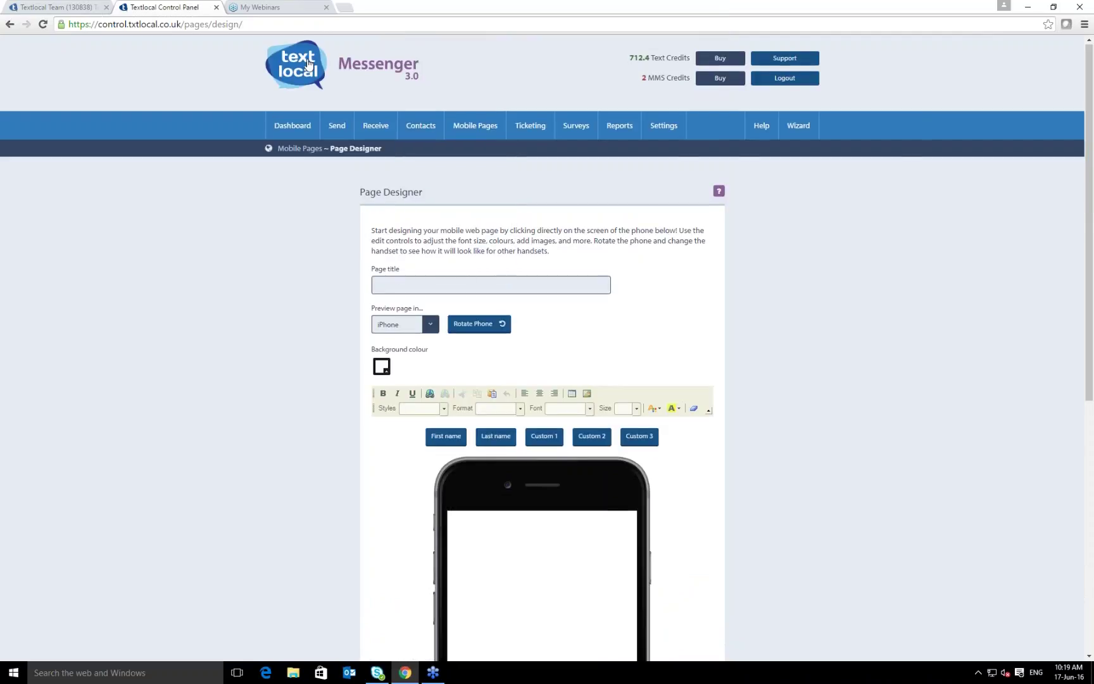
{"action": "left_click_drag", "start_coordinate": [308, 66], "coordinate": [521, 535]}
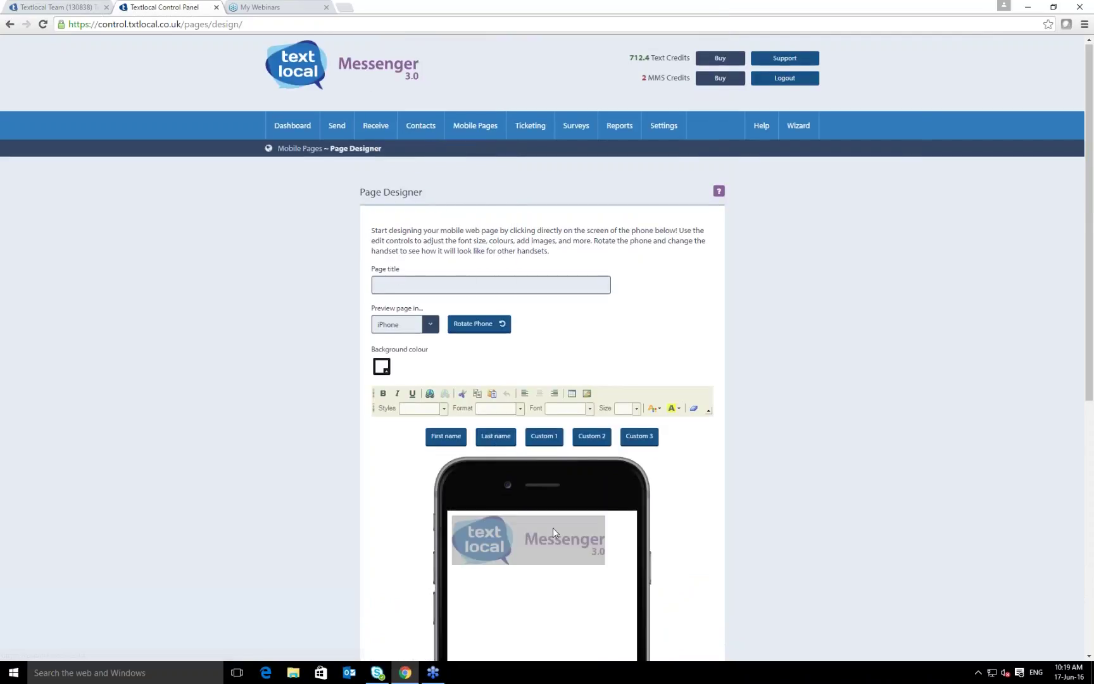
{"action": "scroll", "coordinate": [553, 528], "scroll_direction": "down", "scroll_amount": 1}
{"action": "left_click", "coordinate": [628, 483]}
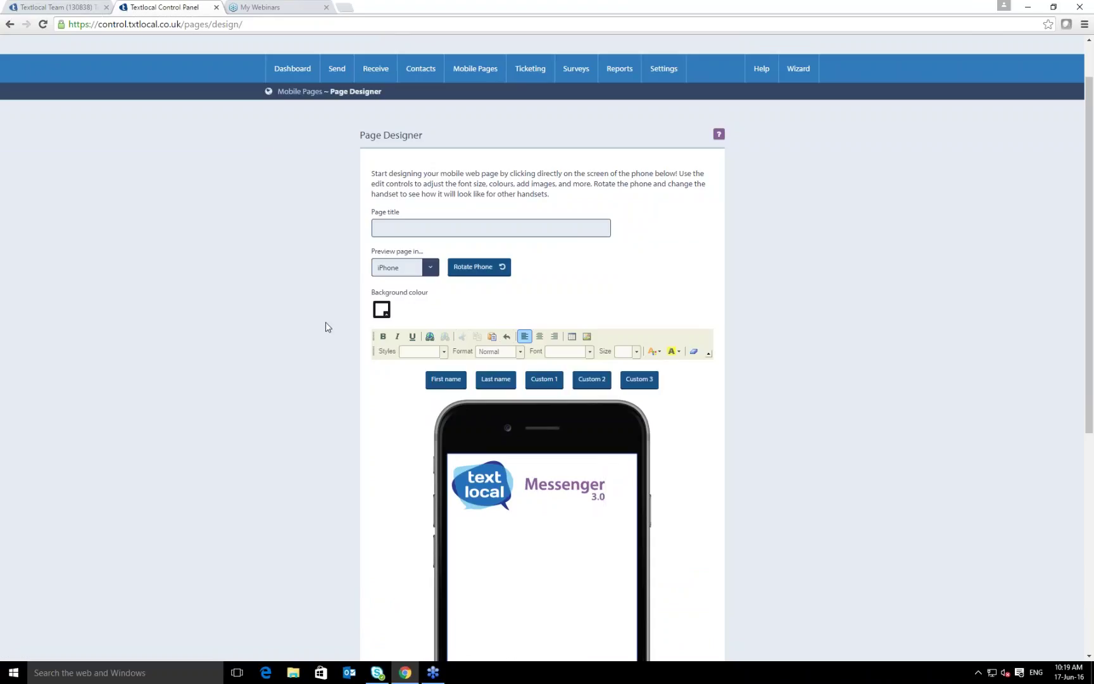
Step: Insert the First name merge field below the logo on the mobile page
{"action": "scroll", "coordinate": [387, 323], "scroll_direction": "down", "scroll_amount": 3}
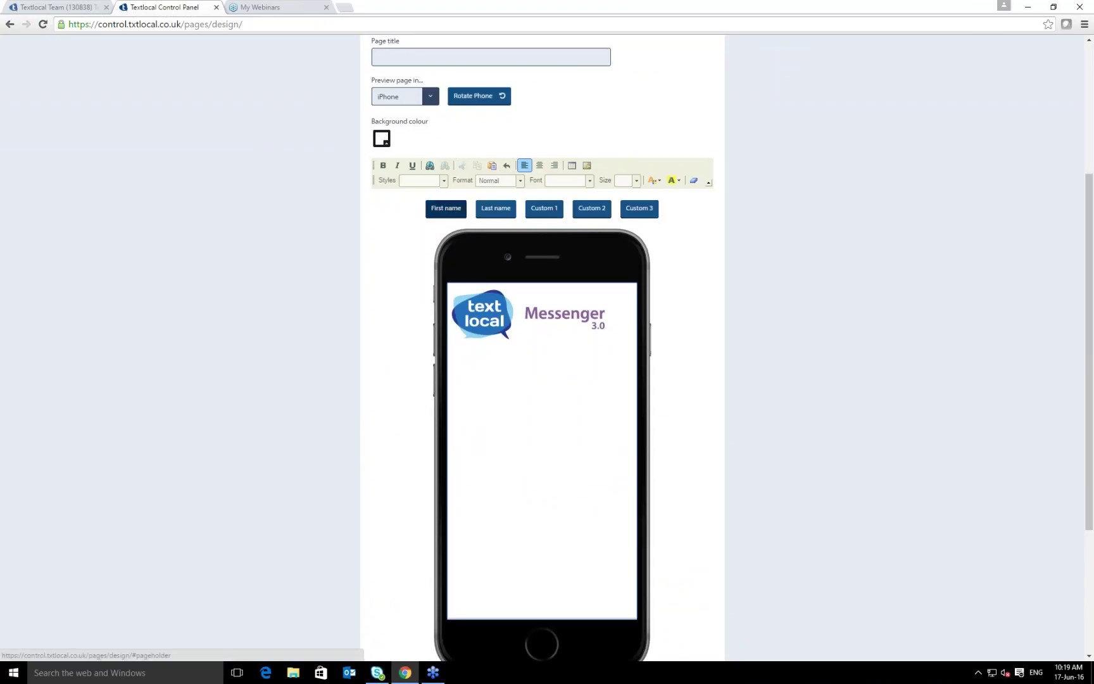
{"action": "left_click", "coordinate": [443, 212]}
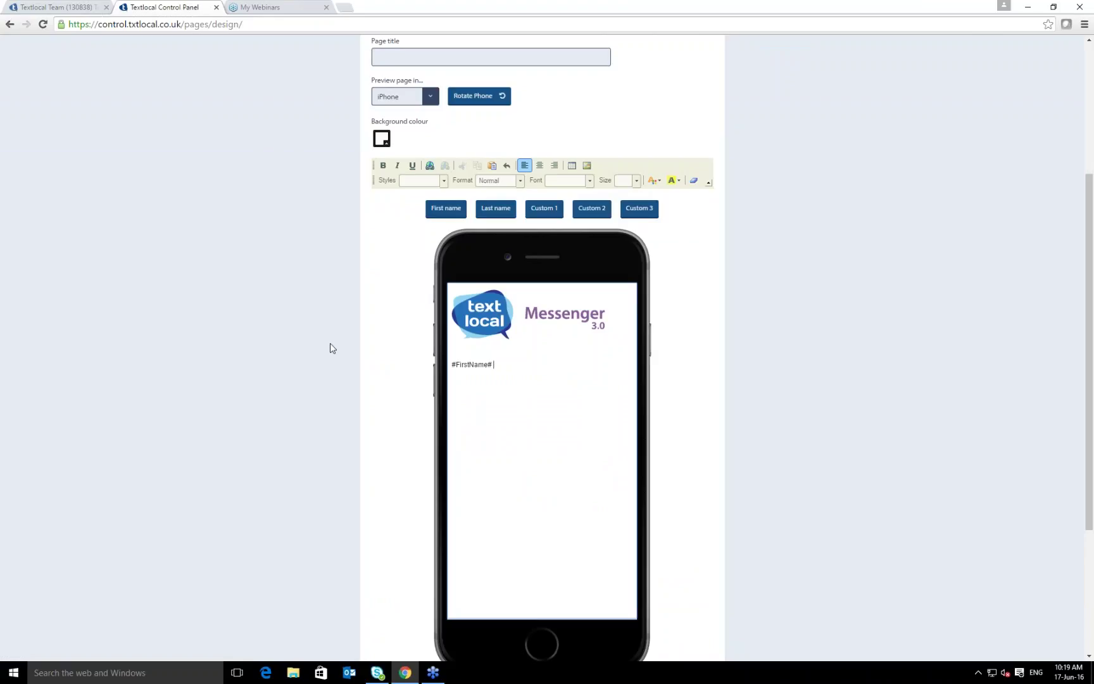
{"action": "scroll", "coordinate": [447, 255], "scroll_direction": "up", "scroll_amount": 3}
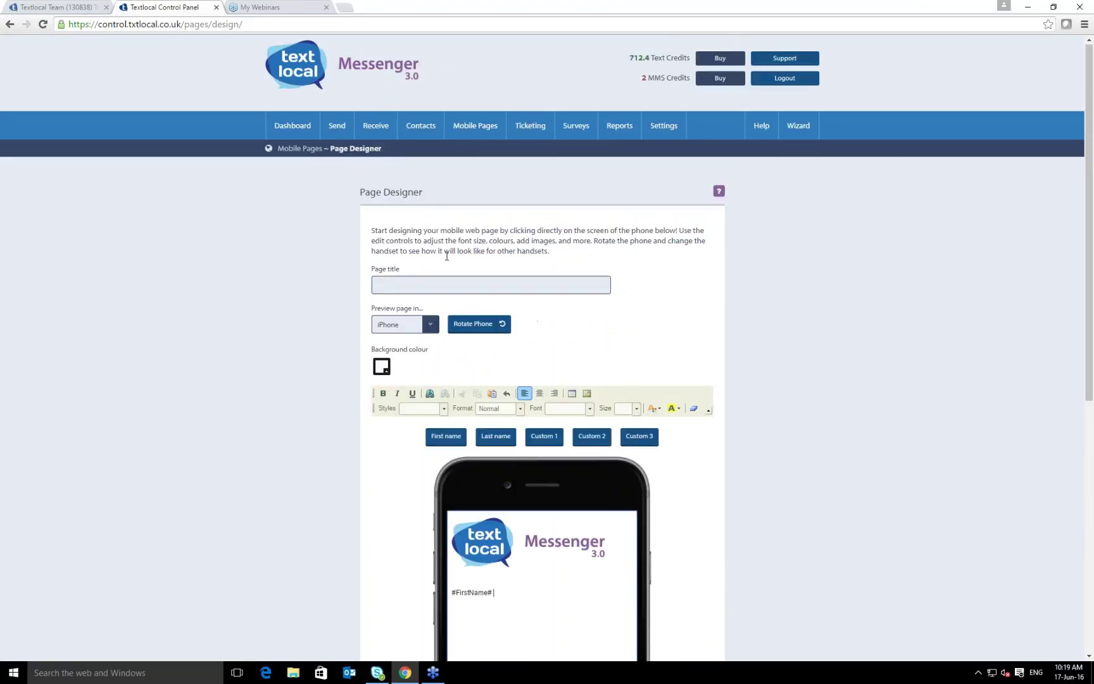
{"action": "scroll", "coordinate": [434, 251], "scroll_direction": "down", "scroll_amount": 2}
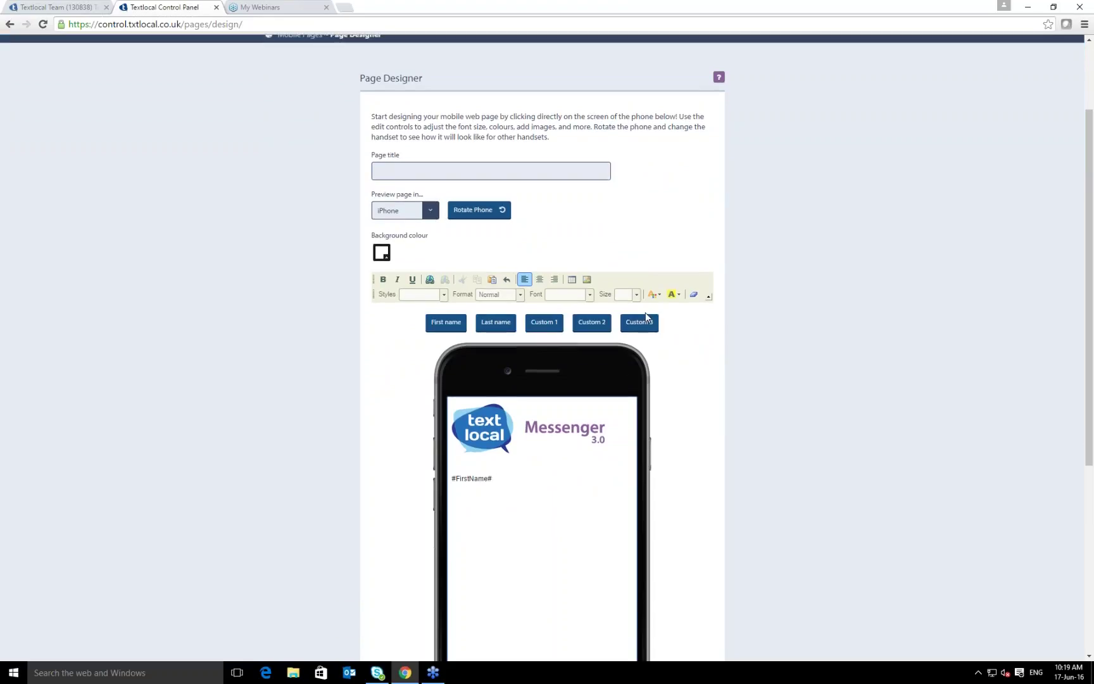
{"action": "scroll", "coordinate": [571, 345], "scroll_direction": "up", "scroll_amount": 2}
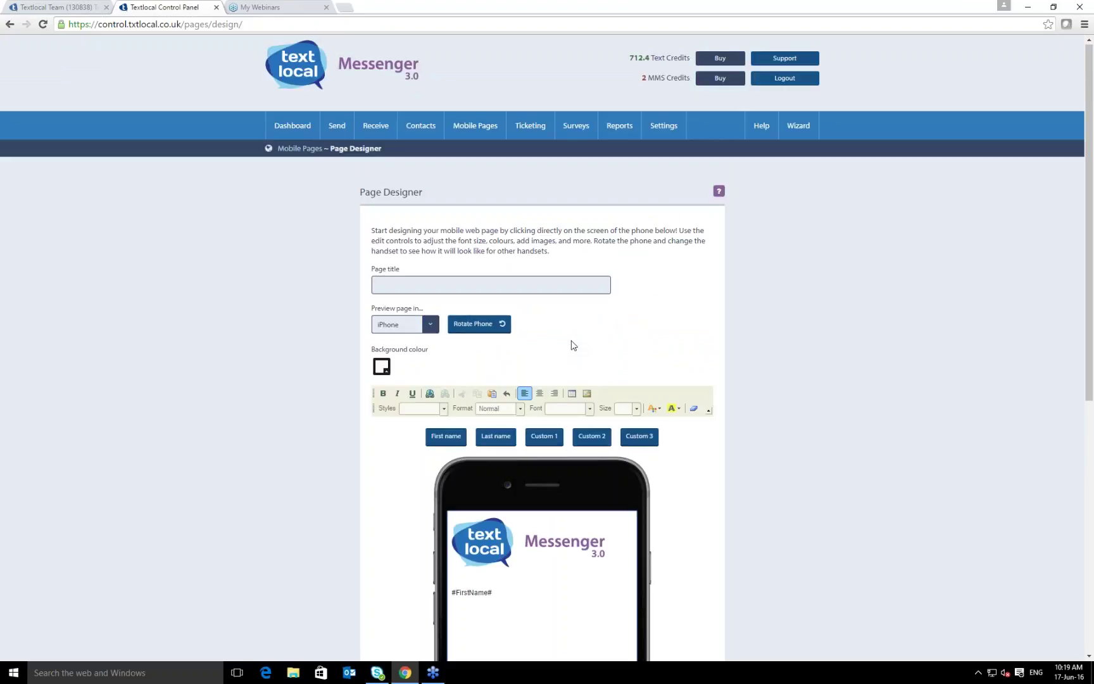
Step: Leave the page designer and open the Surveys section
{"action": "mouse_move", "coordinate": [574, 131]}
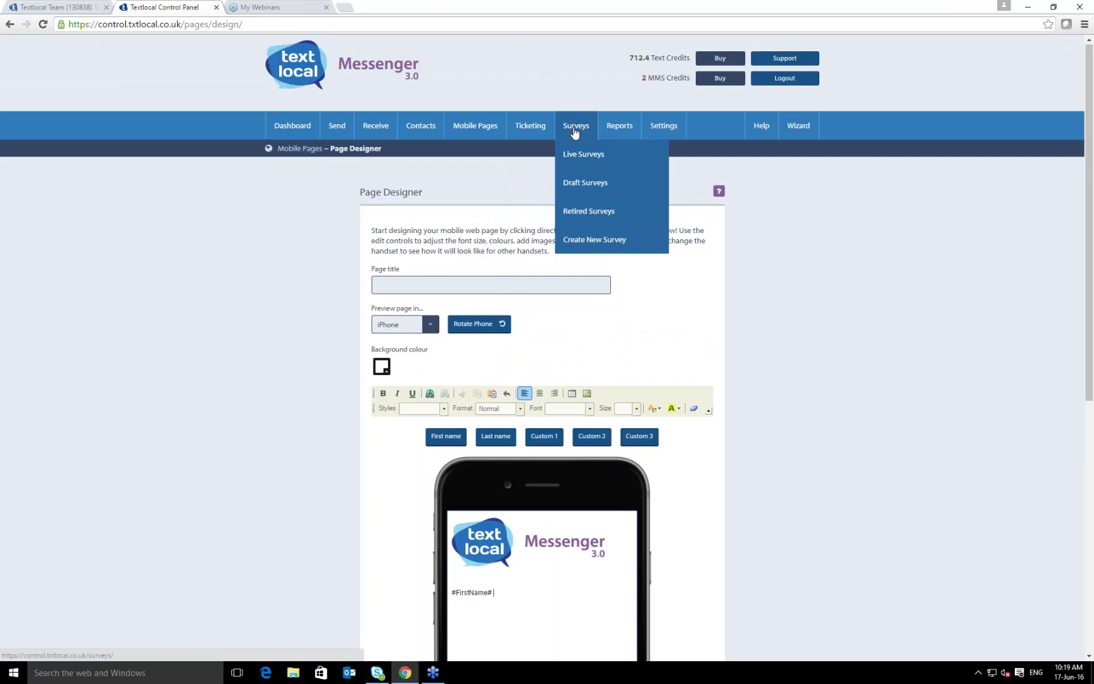
{"action": "left_click", "coordinate": [575, 130]}
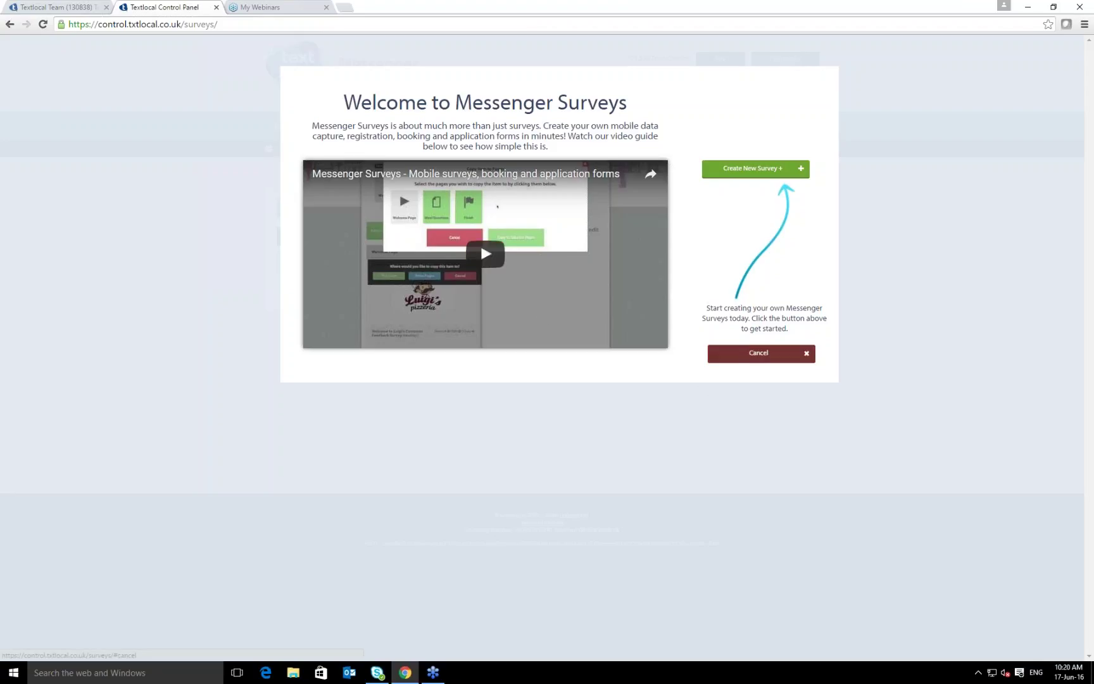
Step: Dismiss the Messenger Surveys welcome window, and view the SMS Group Messages report followed by the Short Links report
{"action": "left_click", "coordinate": [732, 358]}
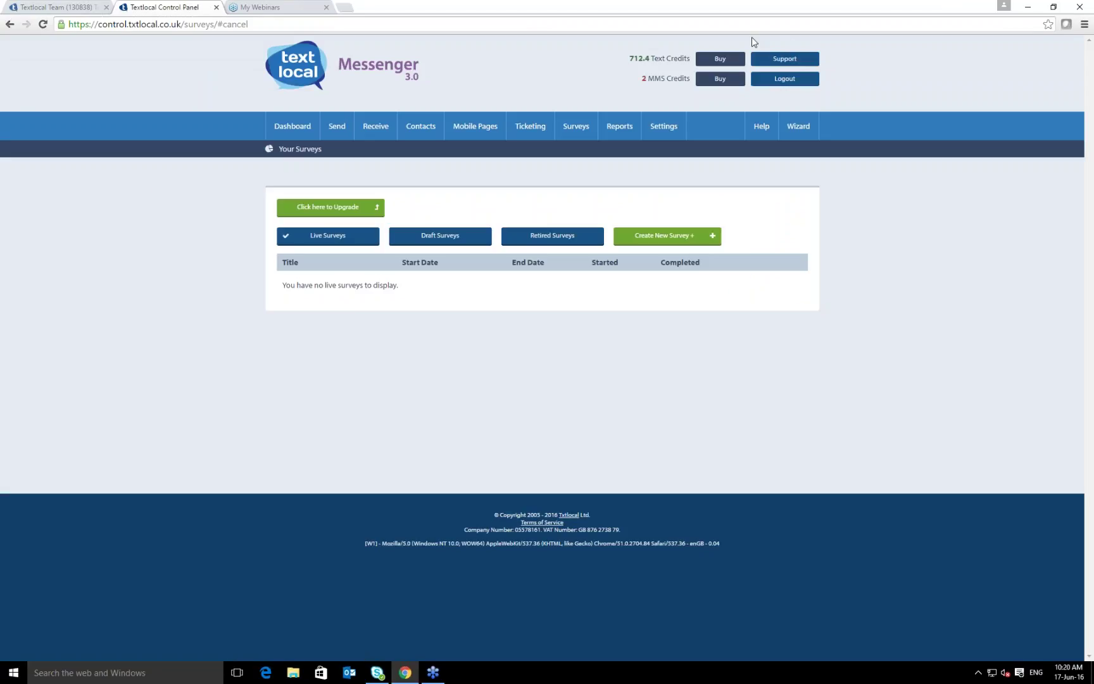
{"action": "mouse_move", "coordinate": [630, 125]}
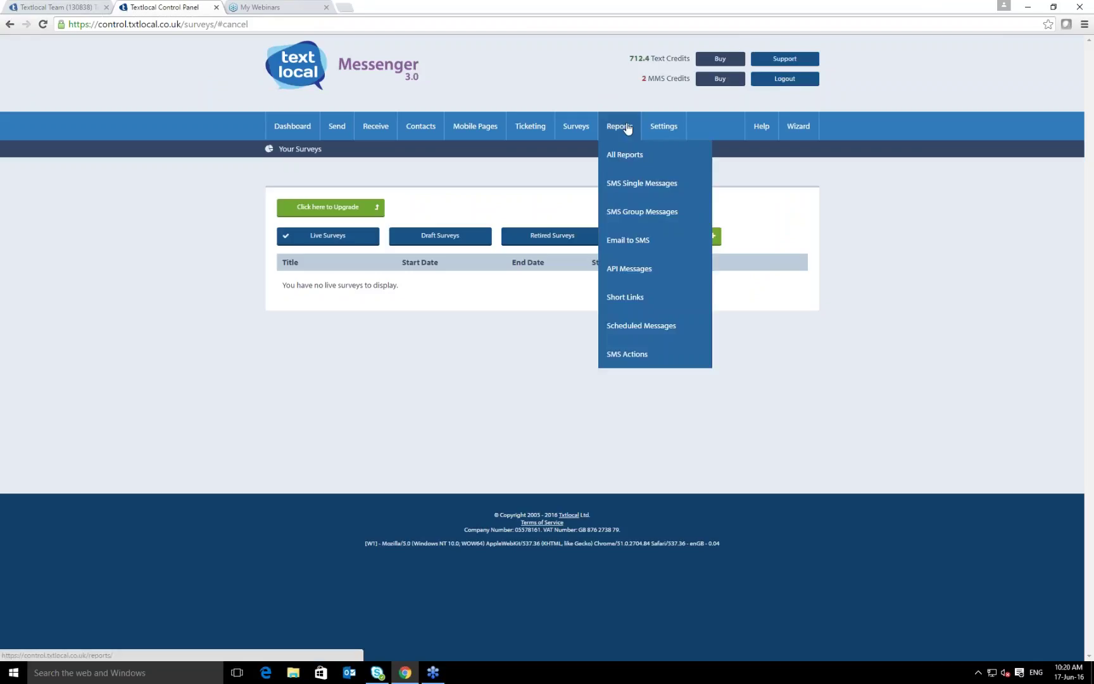
{"action": "left_click", "coordinate": [619, 215]}
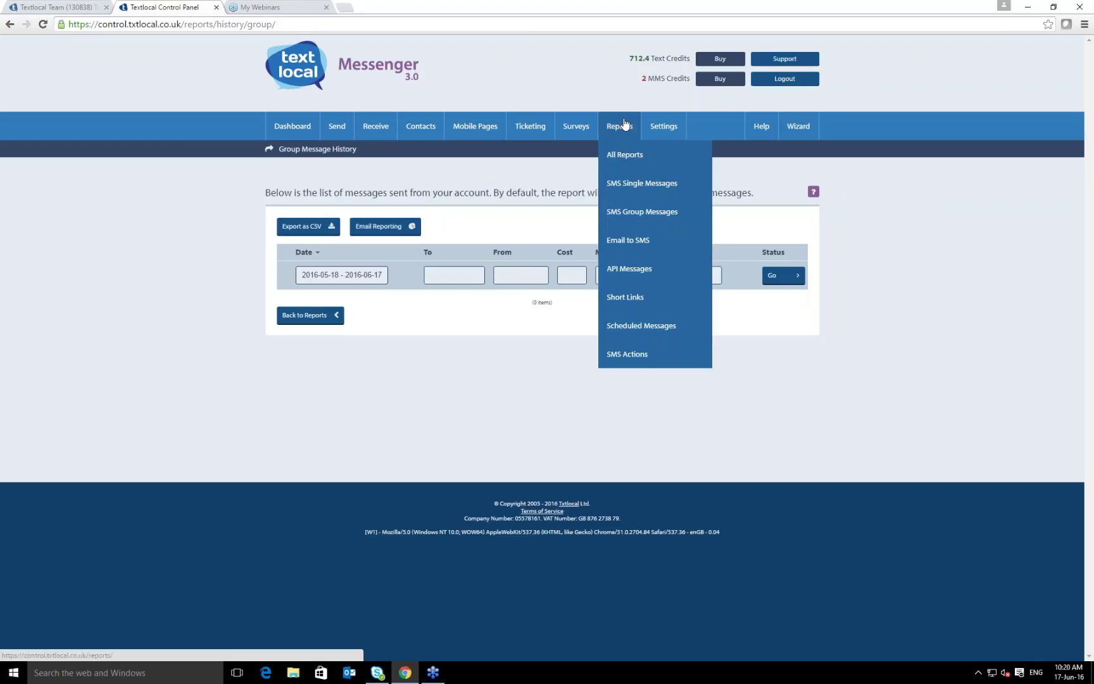
{"action": "left_click", "coordinate": [644, 309]}
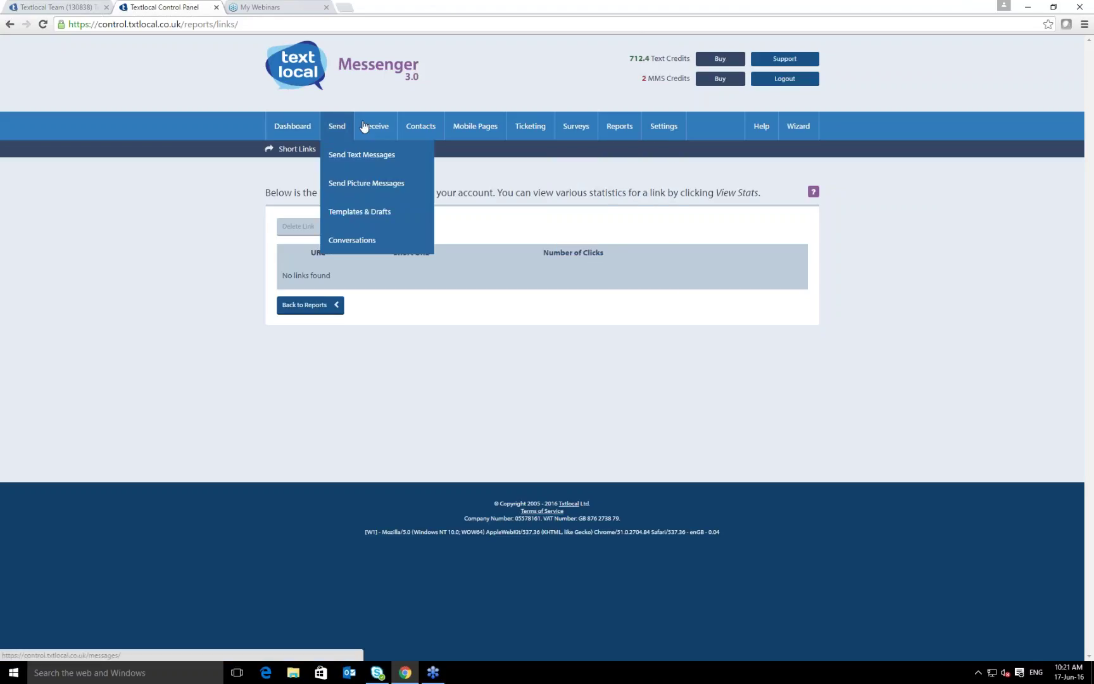
Step: Go to the list of inboxes and expand the WEBINAR on 66777 inbox to view its details
{"action": "left_click", "coordinate": [387, 155]}
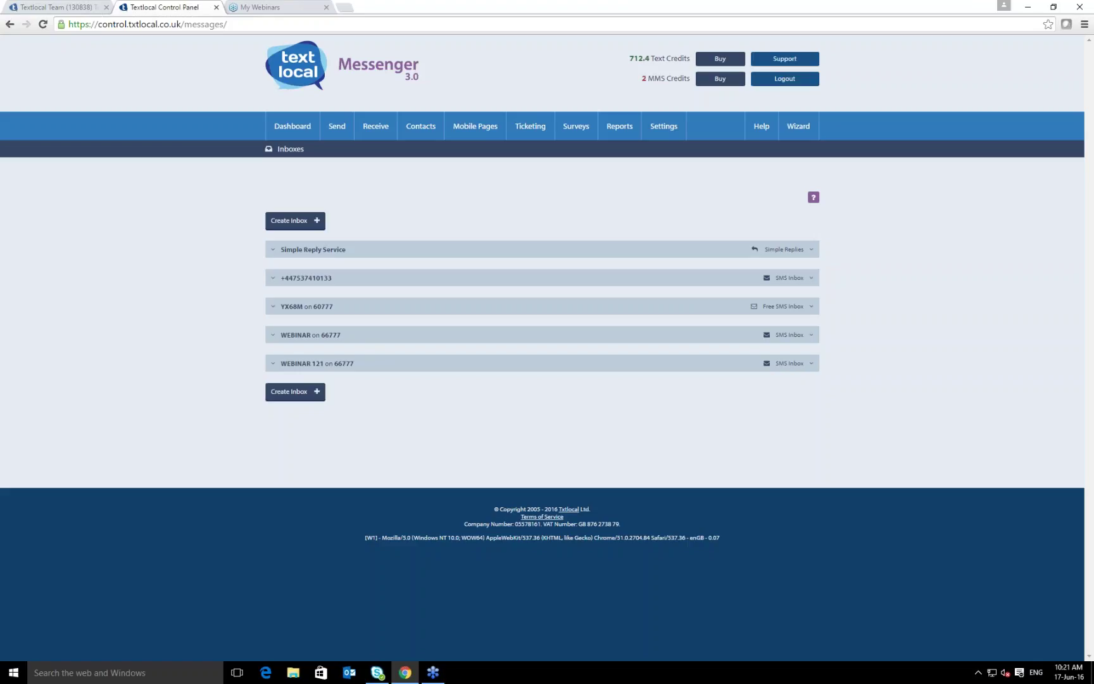
{"action": "left_click", "coordinate": [295, 333]}
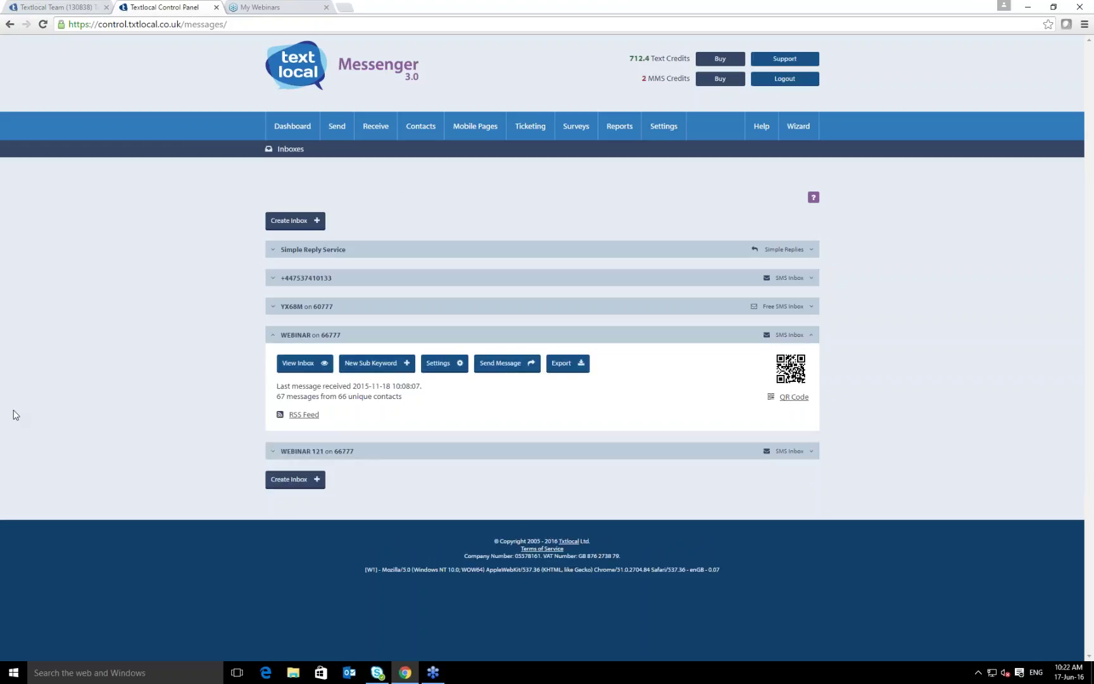